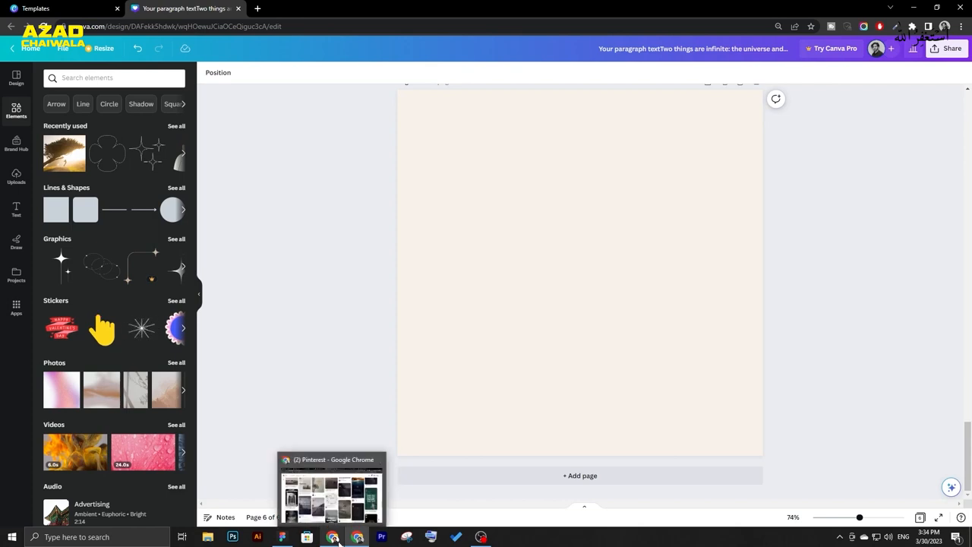
# - Open the full Frames collection among the elements and browse it as far as the alphabet letter frames
pyautogui.scroll(-2, 104, 292)
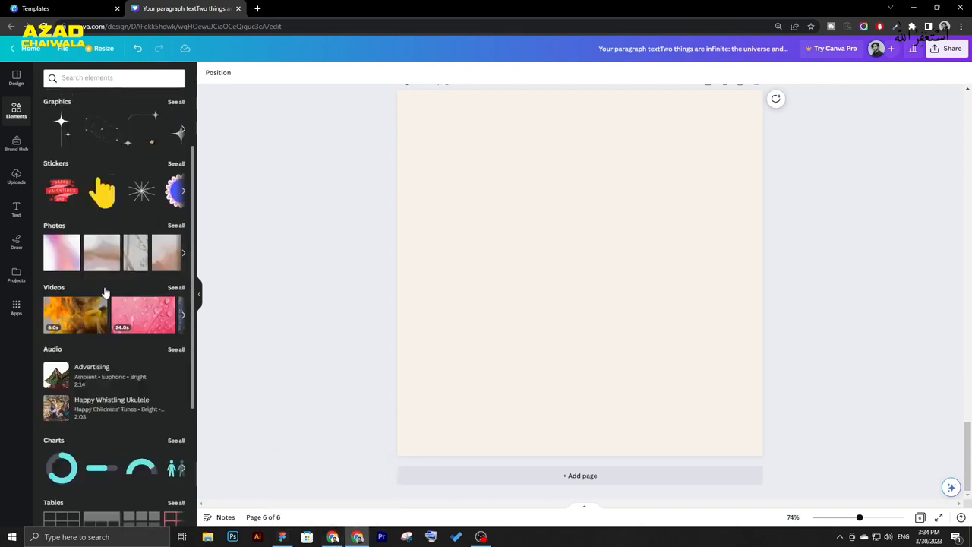
pyautogui.scroll(3, 102, 285)
pyautogui.scroll(-4, 105, 285)
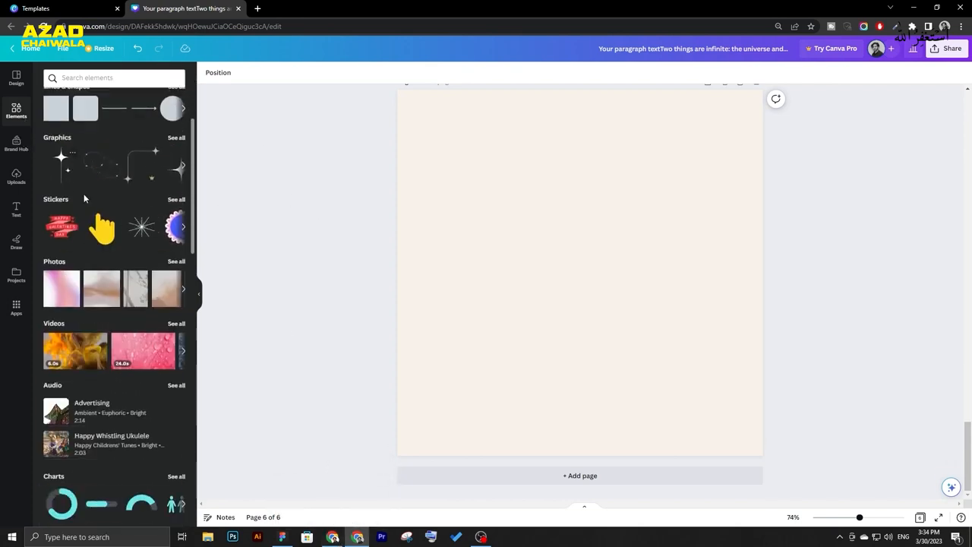
pyautogui.scroll(-2, 73, 322)
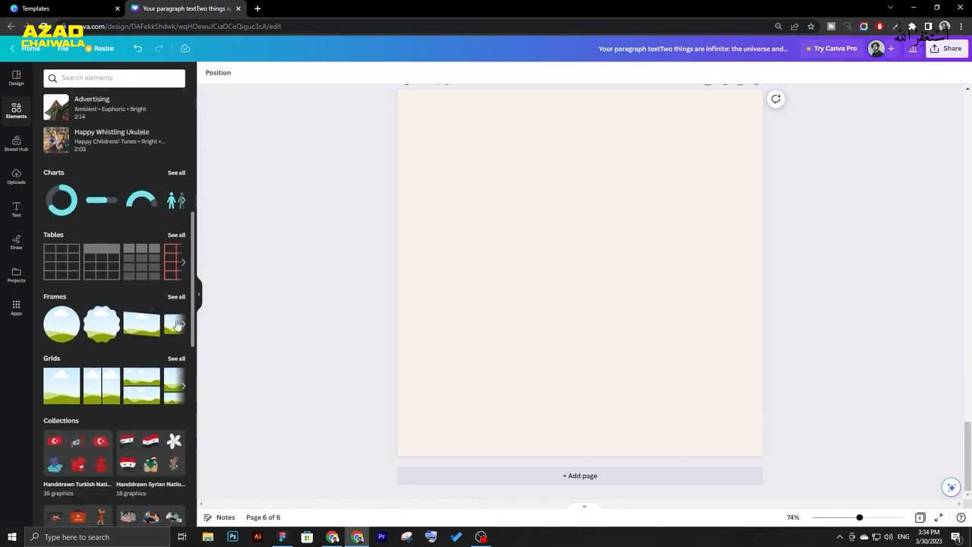
pyautogui.click(174, 298)
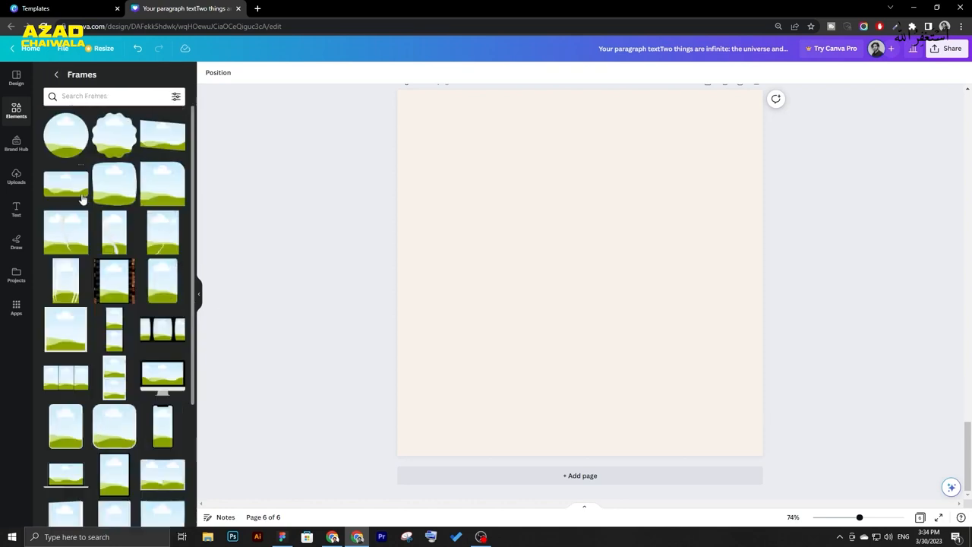
pyautogui.scroll(-5, 110, 252)
pyautogui.scroll(-2, 110, 252)
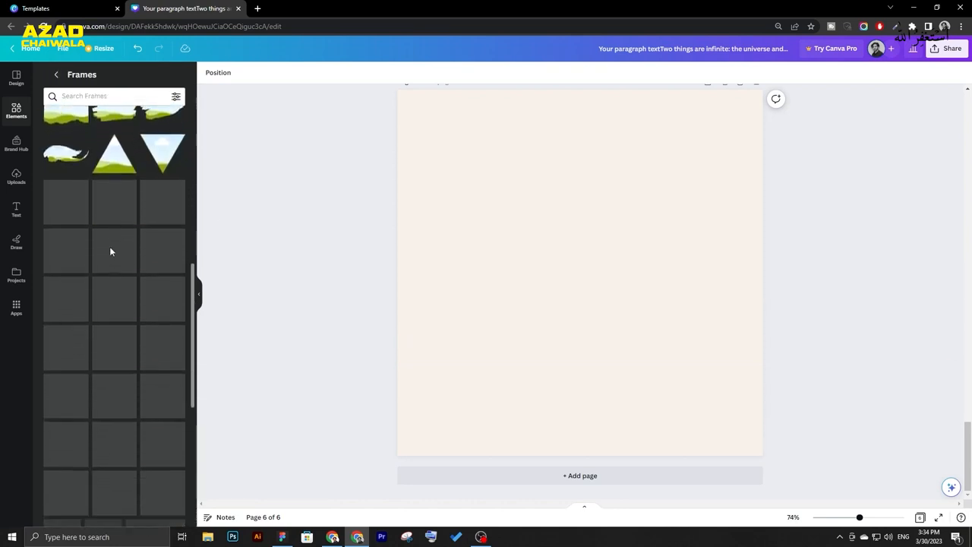
pyautogui.scroll(-1, 111, 252)
pyautogui.scroll(-6, 110, 252)
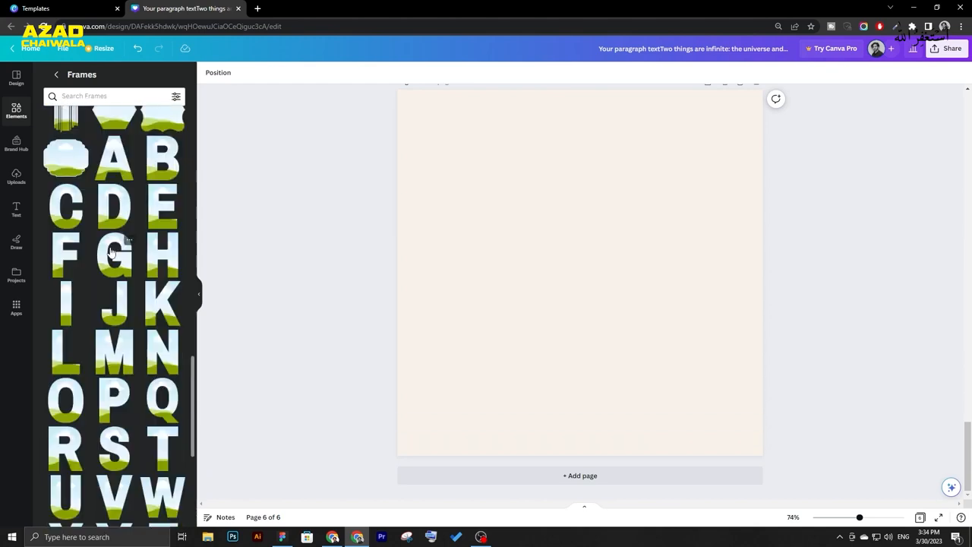
pyautogui.scroll(-4, 110, 252)
pyautogui.scroll(2, 110, 252)
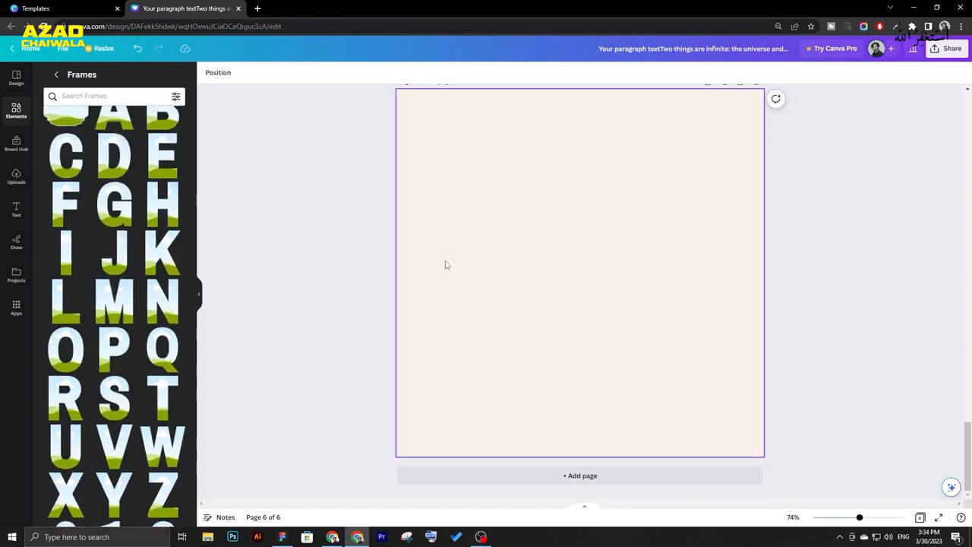
# - Add a text box reading "CAT", scale it to a font size of about 70, and place it near the page's upper-left corner
pyautogui.press('t')
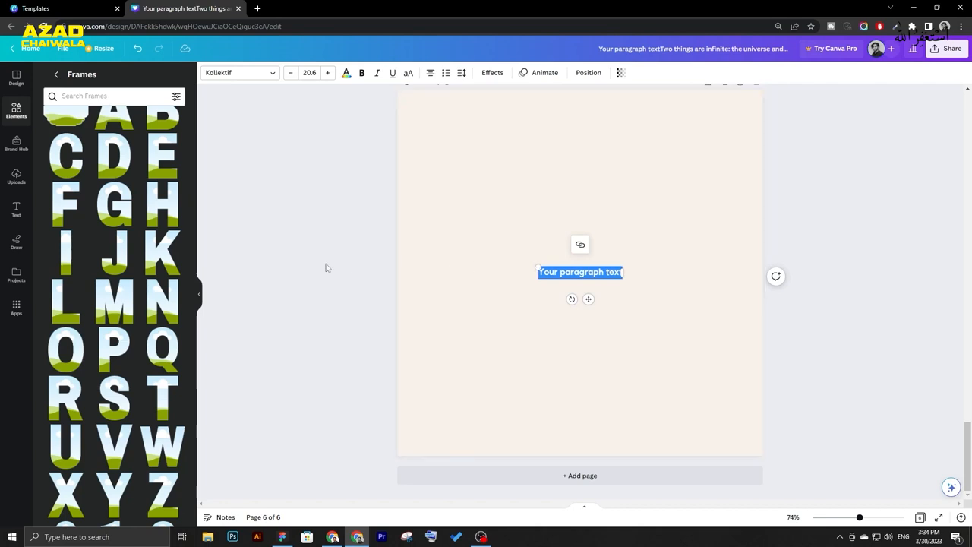
pyautogui.write('CAT')
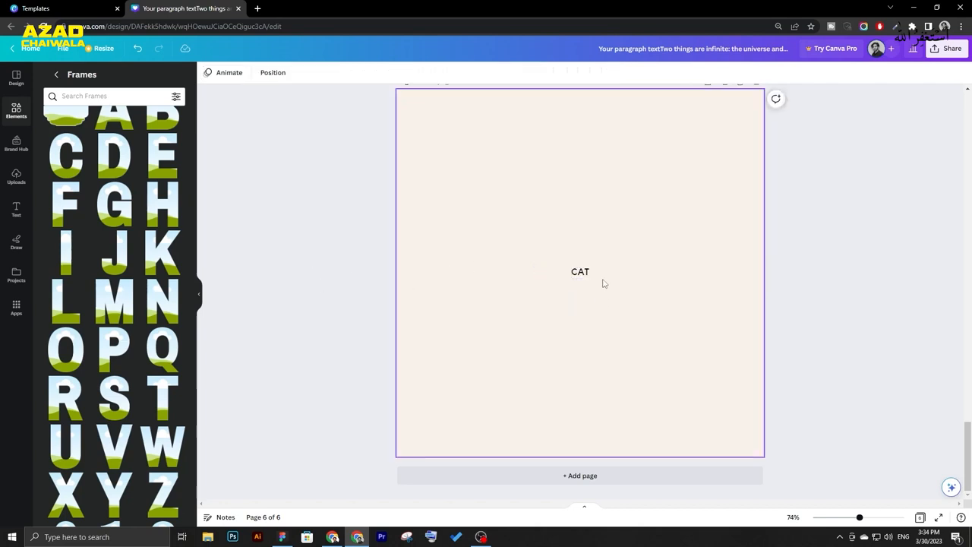
pyautogui.moveTo(568, 265); pyautogui.dragTo(441, 188)
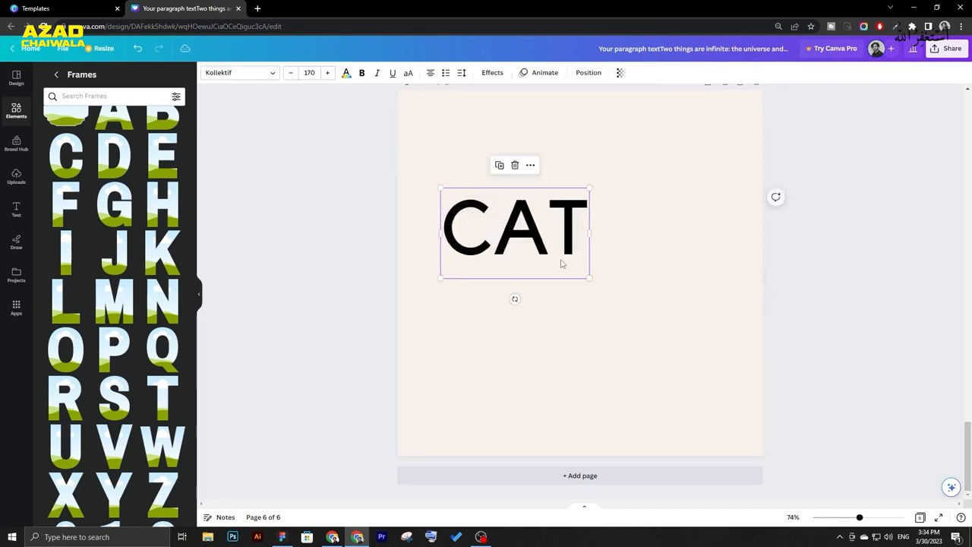
pyautogui.moveTo(589, 280); pyautogui.dragTo(497, 235)
pyautogui.moveTo(464, 219); pyautogui.dragTo(467, 151)
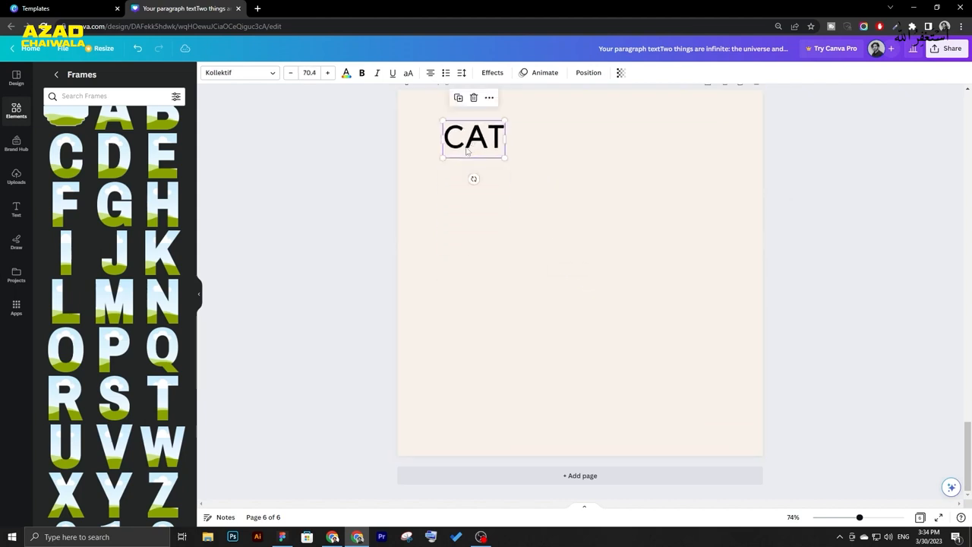
pyautogui.click(300, 304)
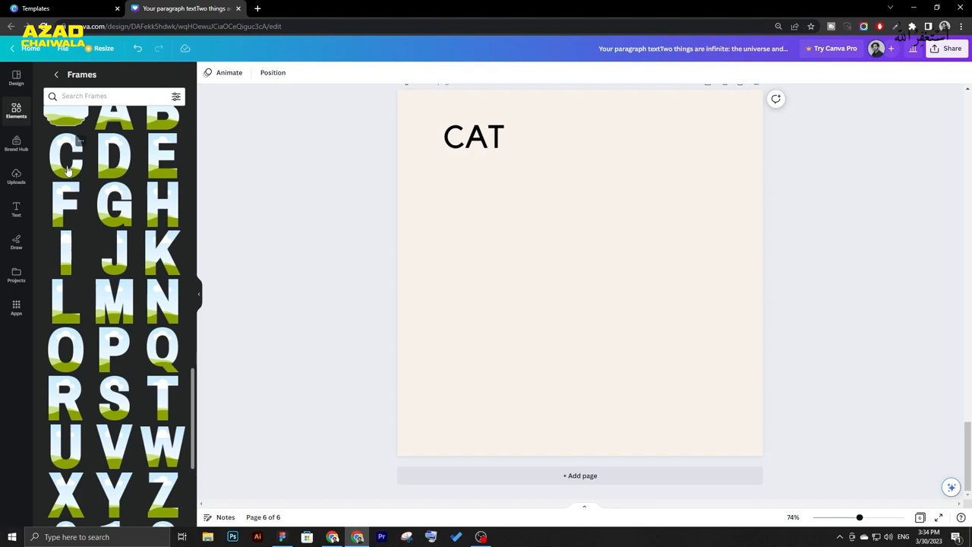
# - Insert the letter C frame, shrink it, and place it below the CAT text on the left side of the page
pyautogui.click(67, 170)
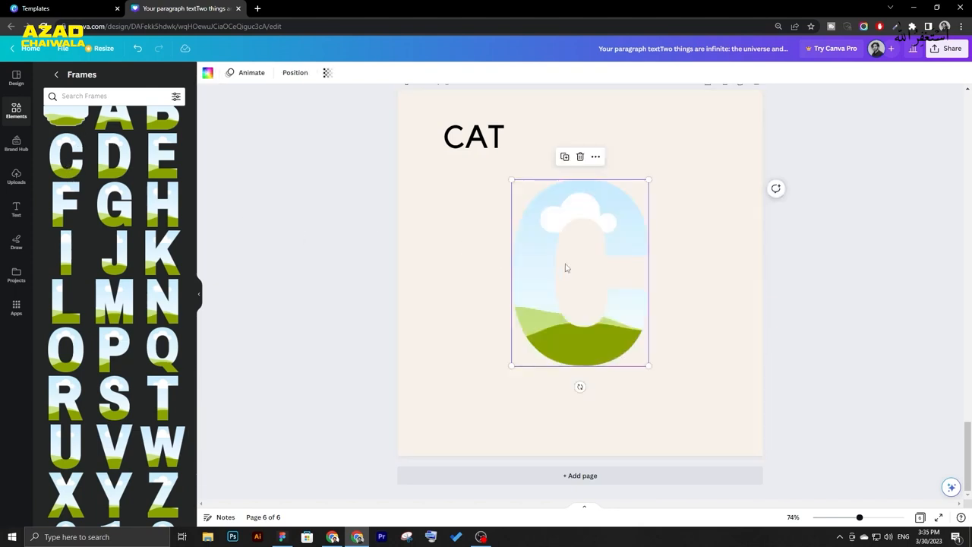
pyautogui.moveTo(649, 181); pyautogui.dragTo(605, 238)
pyautogui.moveTo(566, 275); pyautogui.dragTo(488, 253)
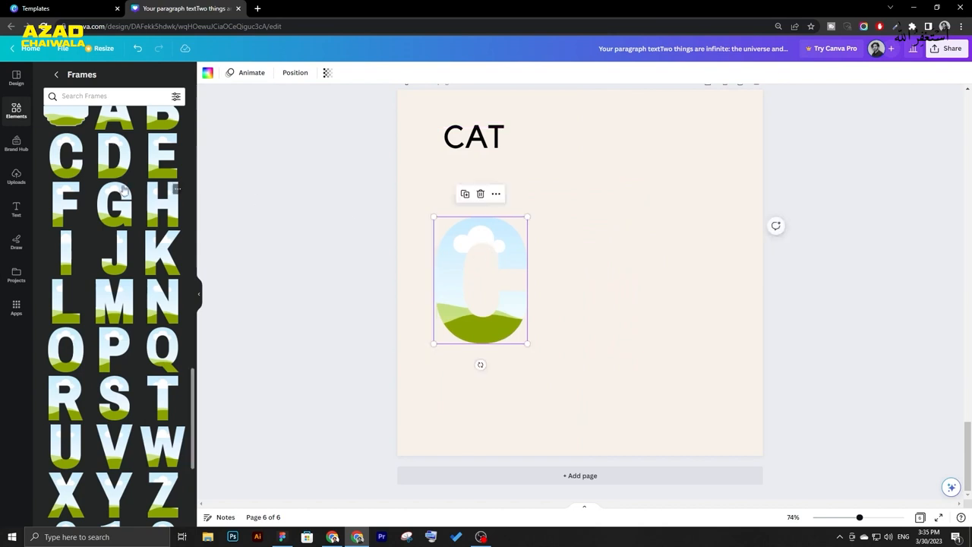
# - Insert the letter A frame, place it just right of the C, and resize it to roughly match the C's height
pyautogui.click(114, 126)
pyautogui.moveTo(657, 183); pyautogui.dragTo(616, 233)
pyautogui.moveTo(543, 330); pyautogui.dragTo(580, 309)
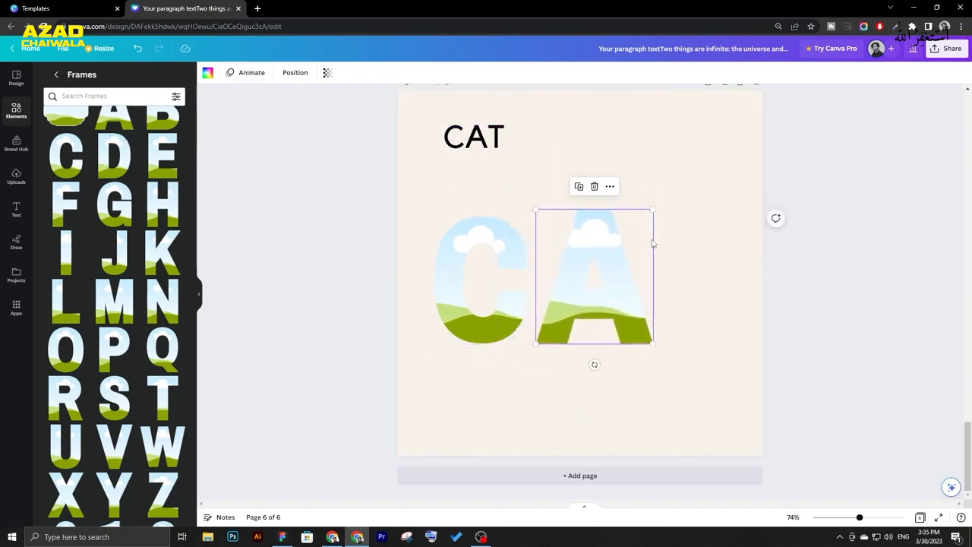
pyautogui.moveTo(652, 210); pyautogui.dragTo(642, 223)
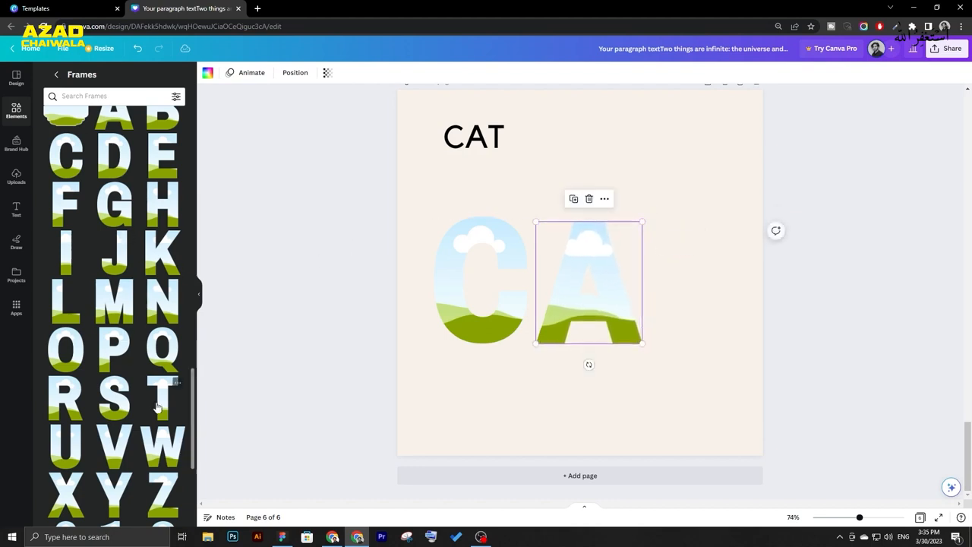
# - Insert the letter T frame, place it just right of the A, and resize it to match the A's height
pyautogui.click(155, 408)
pyautogui.moveTo(643, 181); pyautogui.dragTo(608, 225)
pyautogui.moveTo(572, 281); pyautogui.dragTo(696, 252)
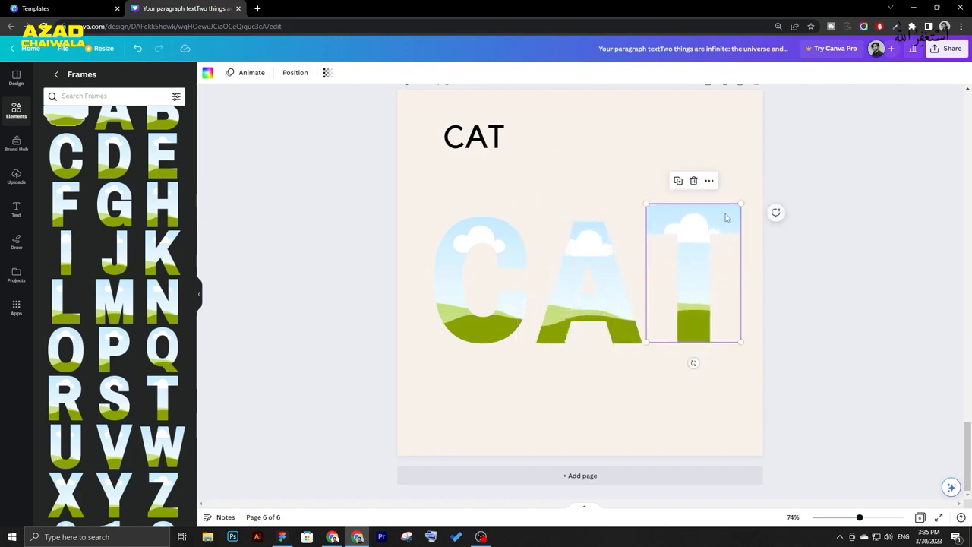
pyautogui.moveTo(740, 206); pyautogui.dragTo(728, 222)
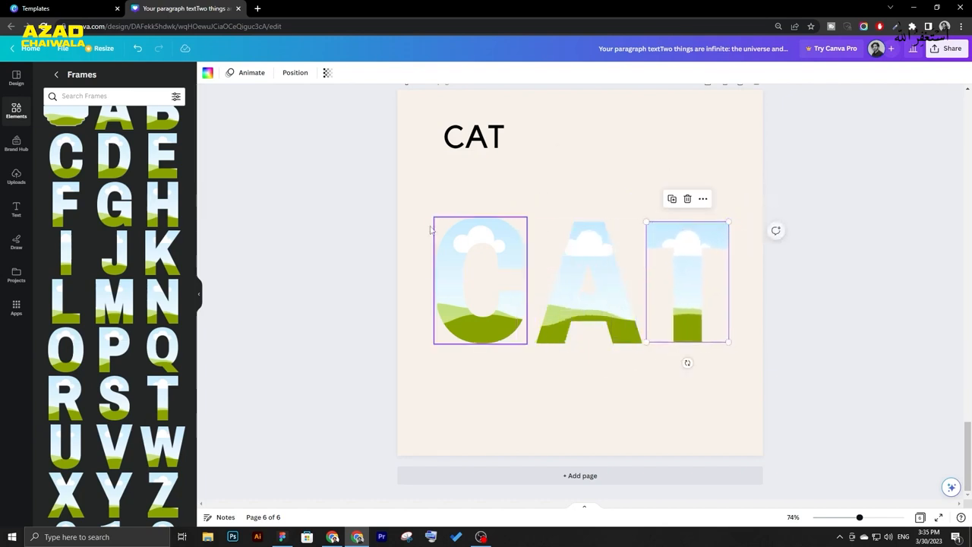
pyautogui.click(472, 240)
pyautogui.click(581, 246)
pyautogui.click(677, 260)
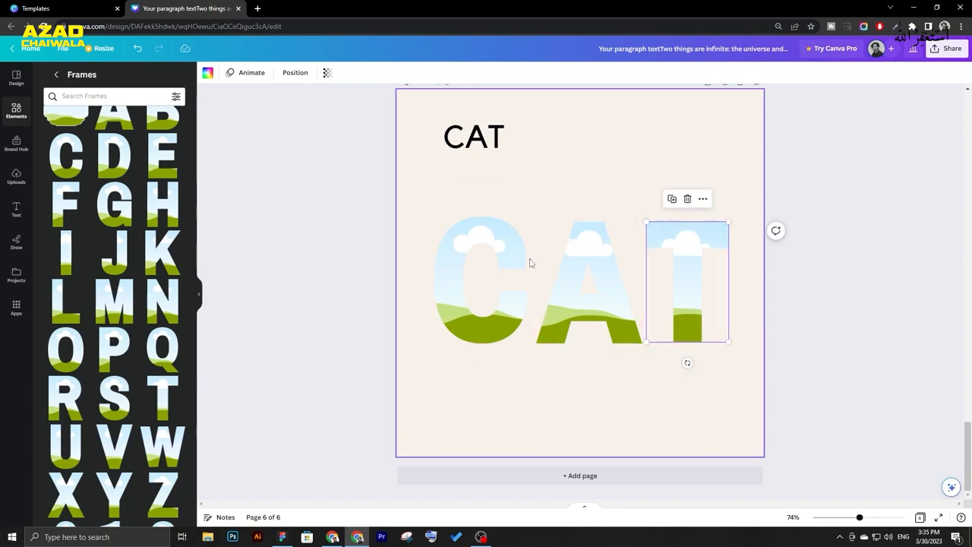
pyautogui.click(493, 263)
pyautogui.click(614, 274)
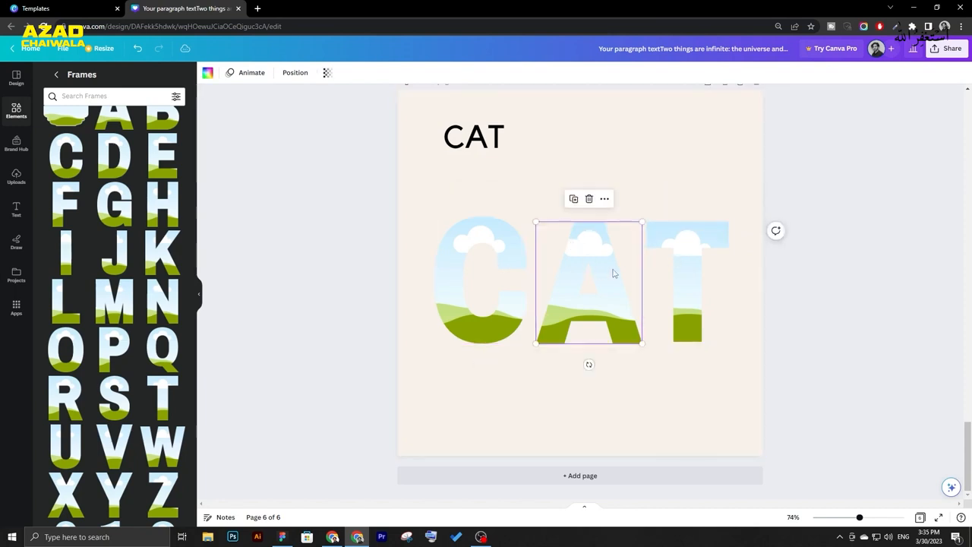
# - Try the black-to-grey gradient as the page background, and settle on solid black
pyautogui.click(434, 119)
pyautogui.click(208, 73)
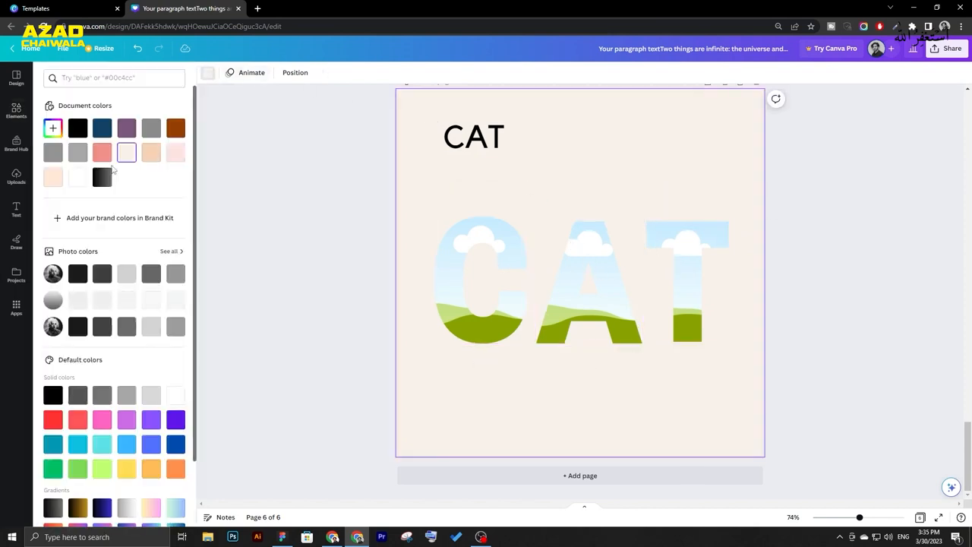
pyautogui.click(102, 177)
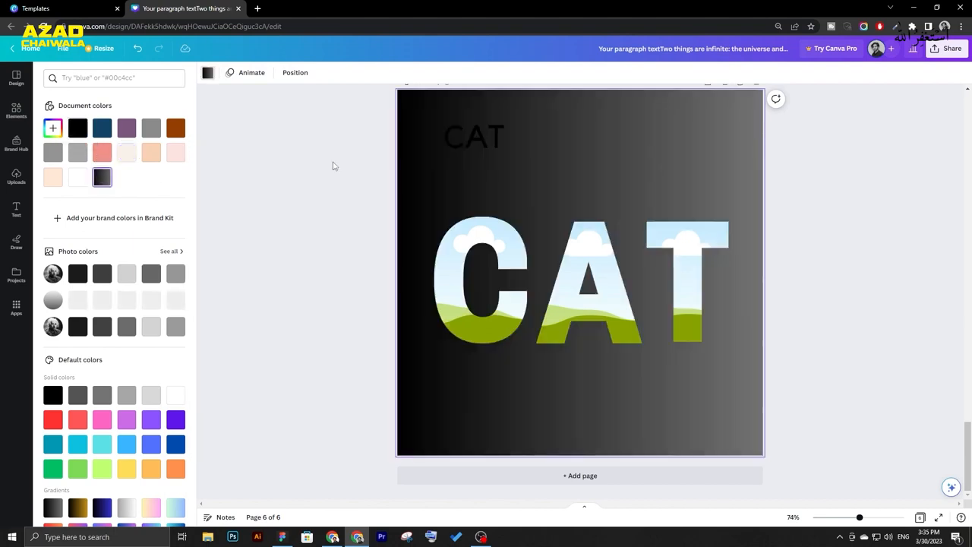
pyautogui.click(78, 130)
# - Recolor the small CAT text from the document colors to the light cream used for the original page background
pyautogui.click(478, 141)
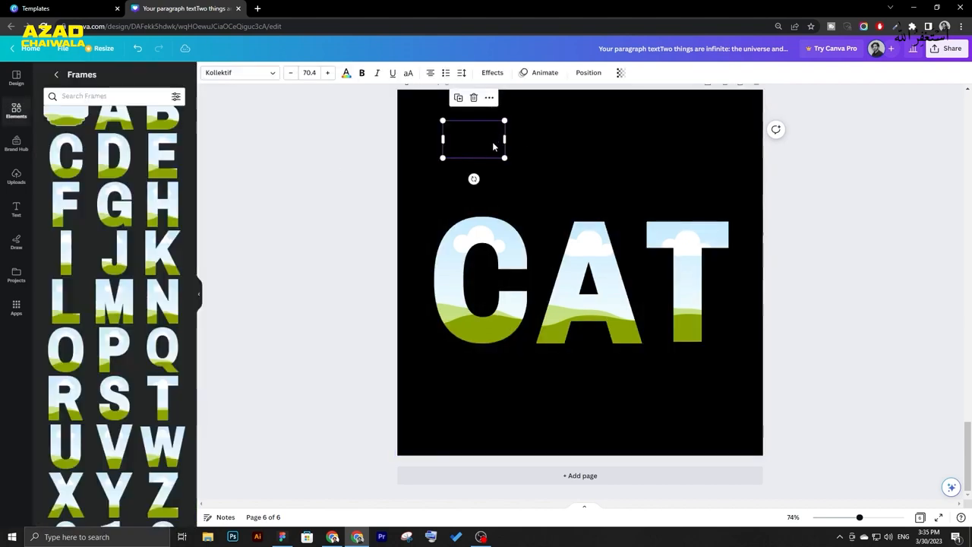
pyautogui.click(346, 73)
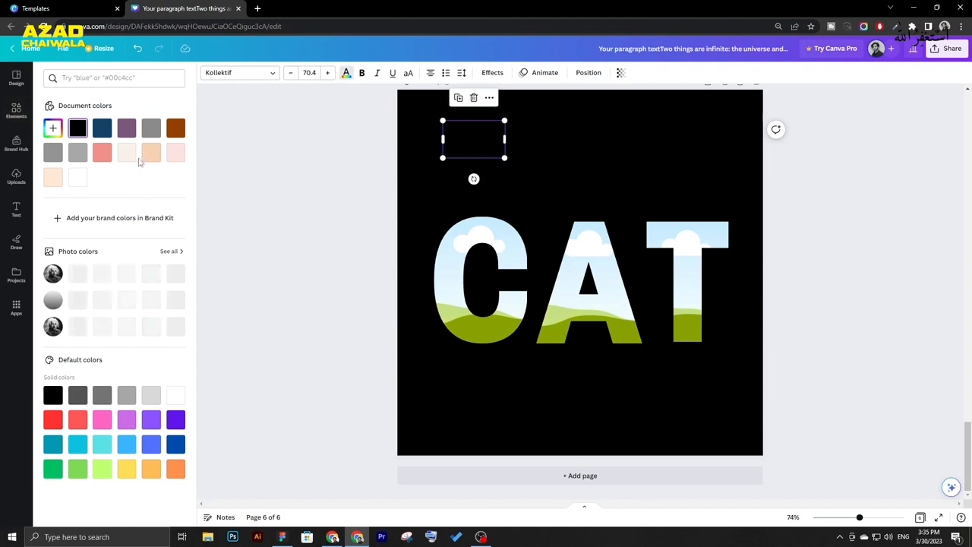
pyautogui.click(126, 152)
pyautogui.click(328, 229)
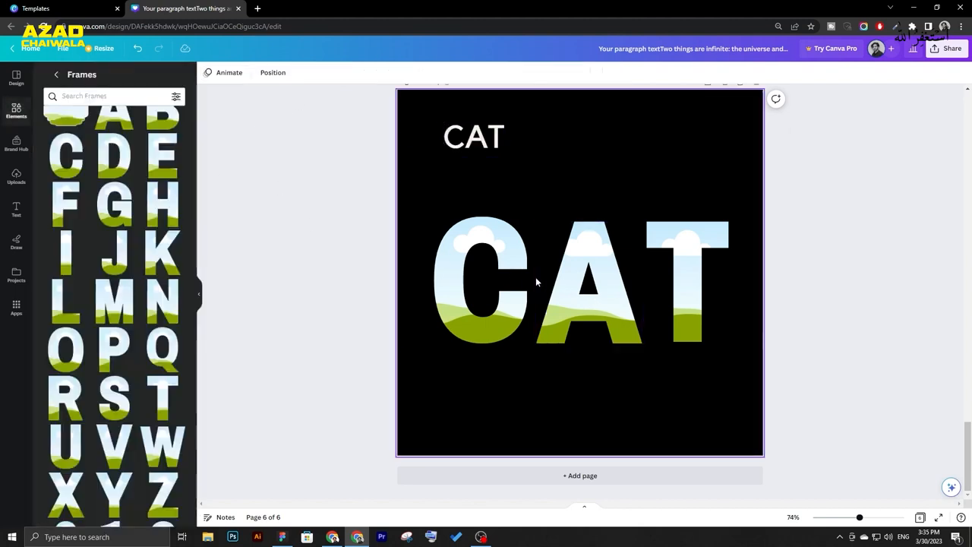
# - Search the elements library for "CAT" and limit the results to photos
pyautogui.click(578, 297)
pyautogui.click(520, 319)
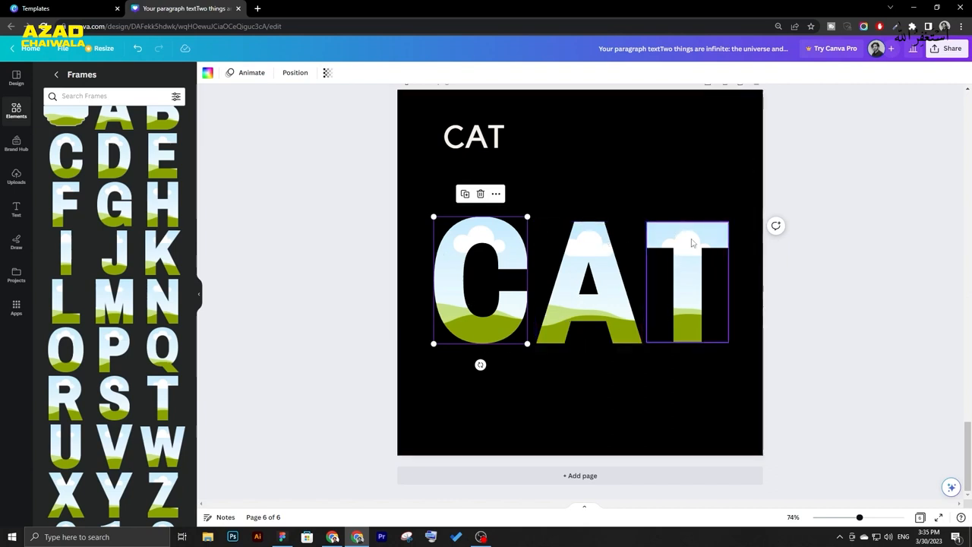
pyautogui.click(25, 114)
pyautogui.click(86, 78)
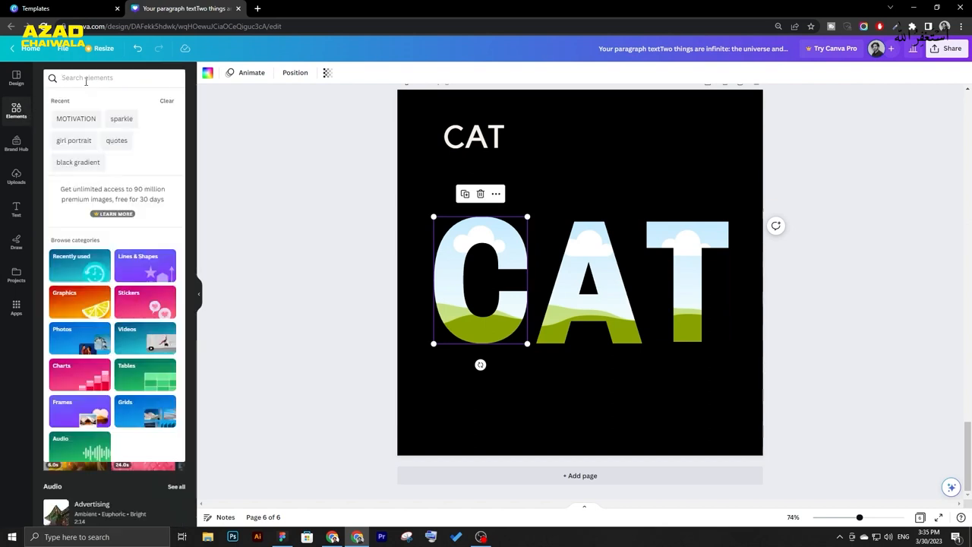
pyautogui.write('CAT')
pyautogui.press('Return')
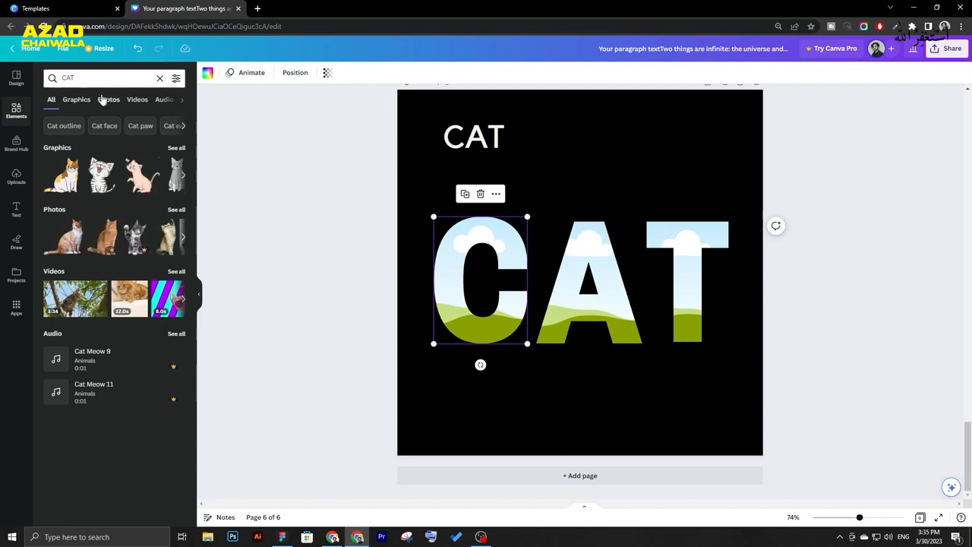
pyautogui.click(107, 99)
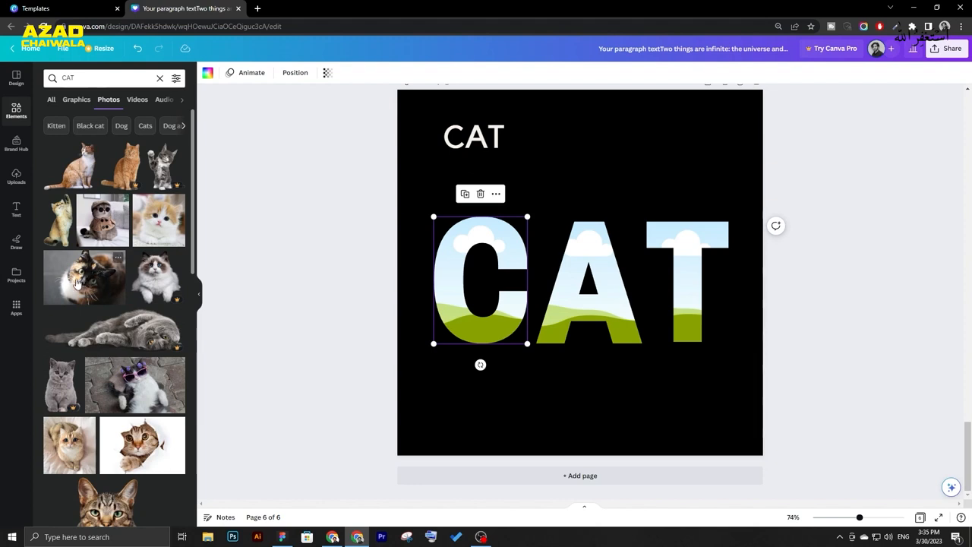
# - Add the cut-out photo of the lying tabby cat to the page and drop it into the letter C frame
pyautogui.scroll(-1, 95, 334)
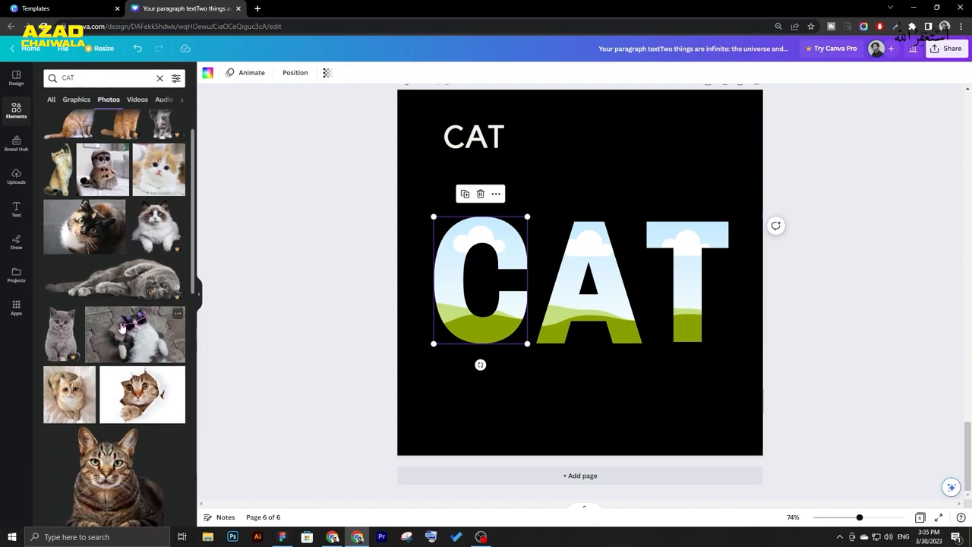
pyautogui.moveTo(125, 335); pyautogui.dragTo(252, 248)
pyautogui.click(336, 249)
pyautogui.scroll(-3, 149, 278)
pyautogui.click(118, 336)
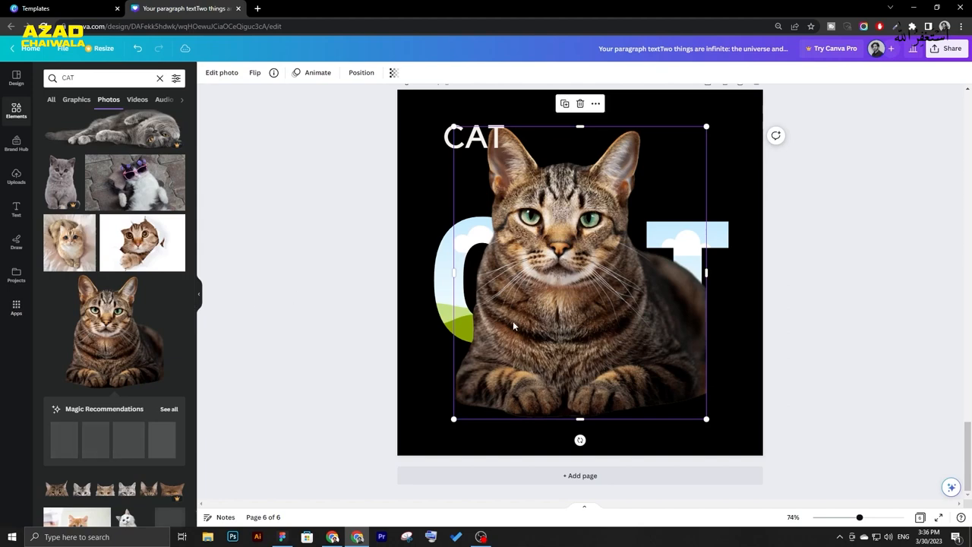
pyautogui.moveTo(588, 286); pyautogui.dragTo(515, 273)
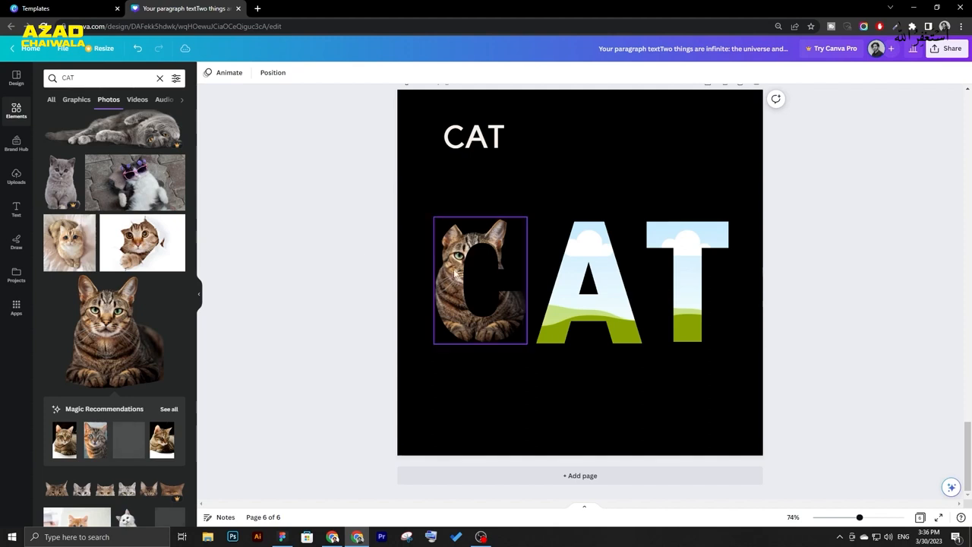
# - Shift the tabby cat photo inside the letter C frame slightly left so its face fills the curve
pyautogui.click(459, 275)
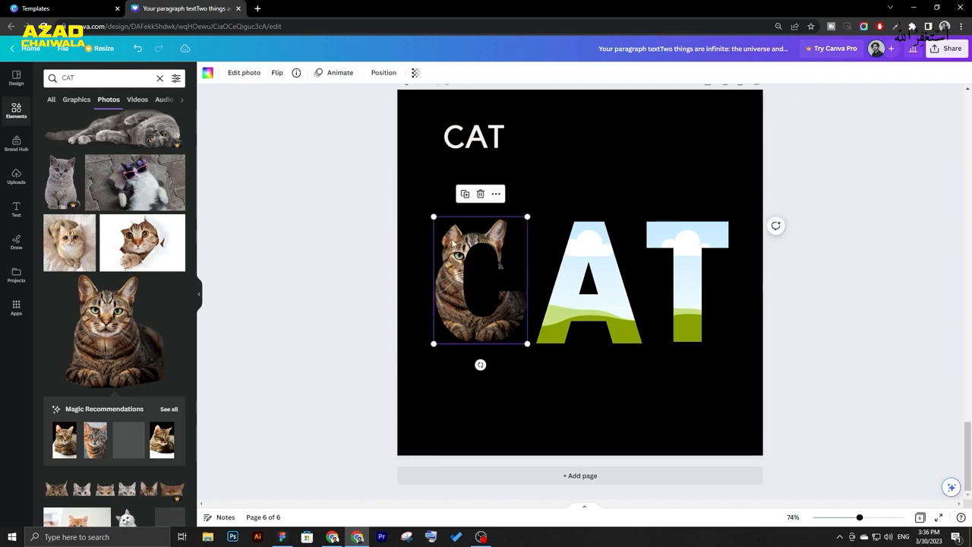
pyautogui.doubleClick(453, 243)
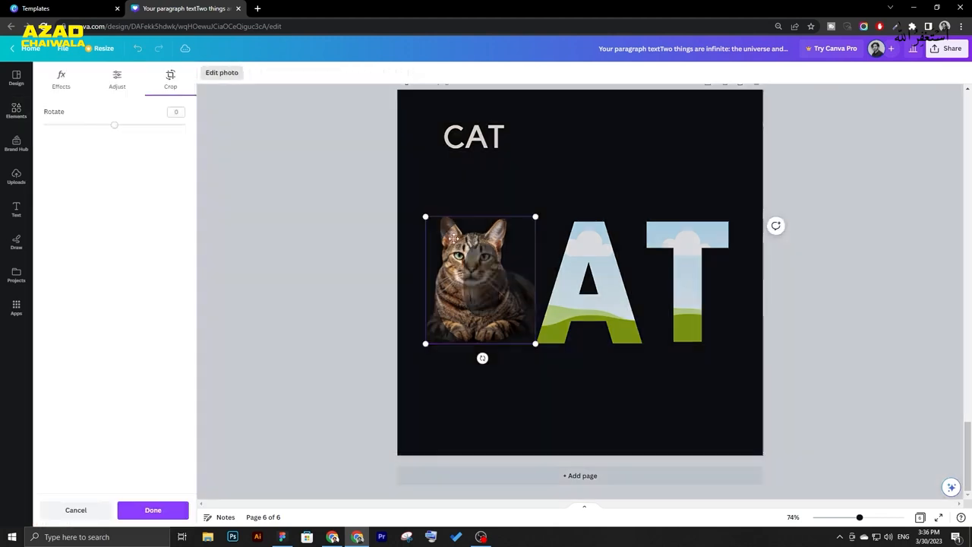
pyautogui.moveTo(454, 241); pyautogui.dragTo(443, 224)
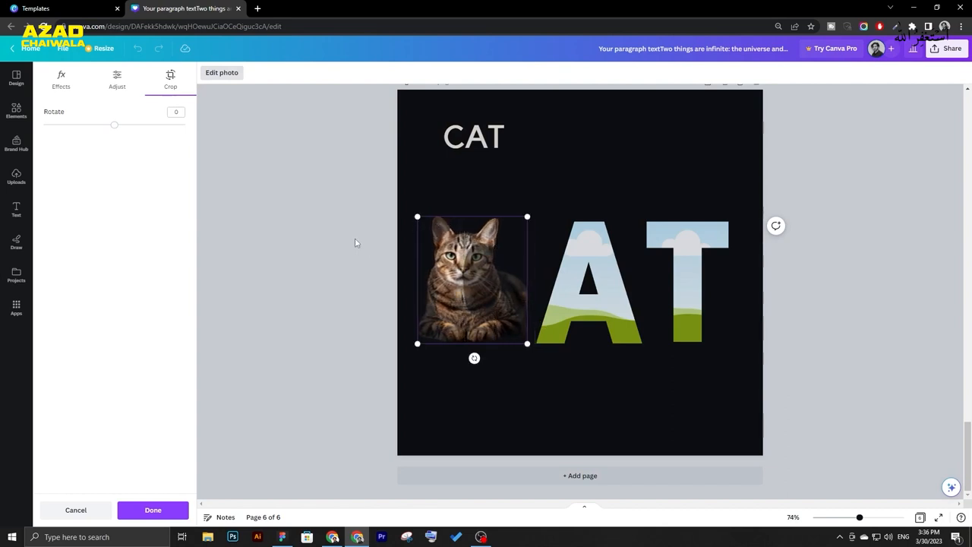
pyautogui.click(355, 242)
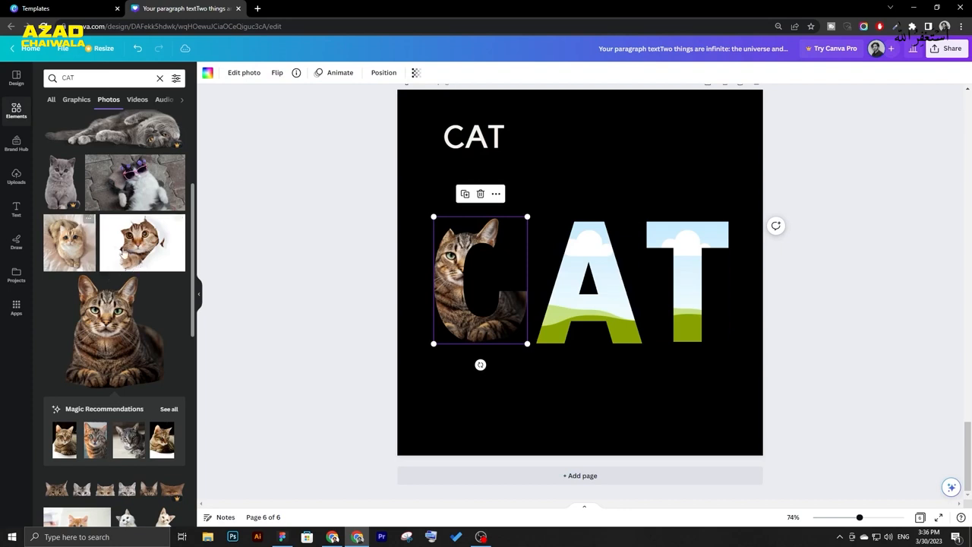
# - Fill the letter A frame with the golden cat photo and the letter T frame with the cat peeking through torn paper
pyautogui.moveTo(60, 250); pyautogui.dragTo(573, 255)
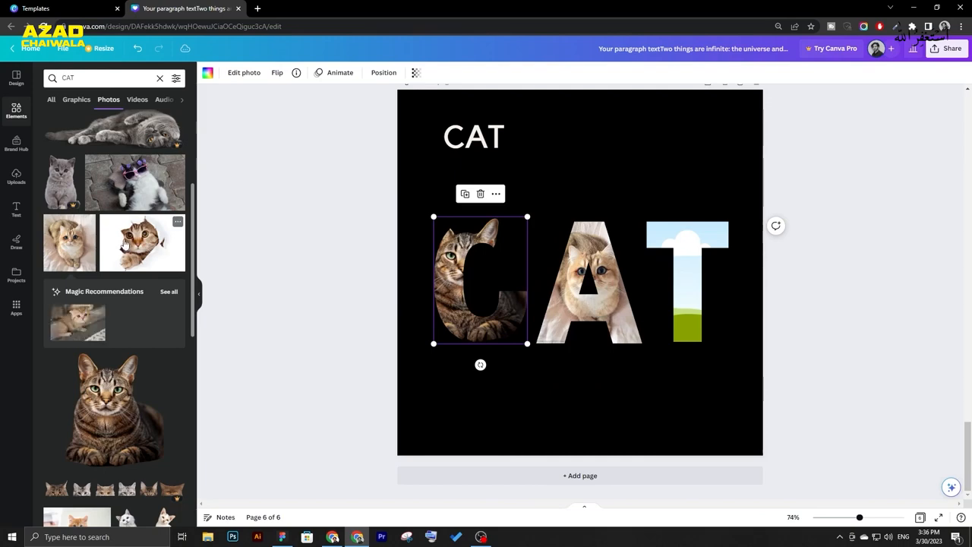
pyautogui.moveTo(127, 243); pyautogui.dragTo(650, 246)
pyautogui.click(824, 319)
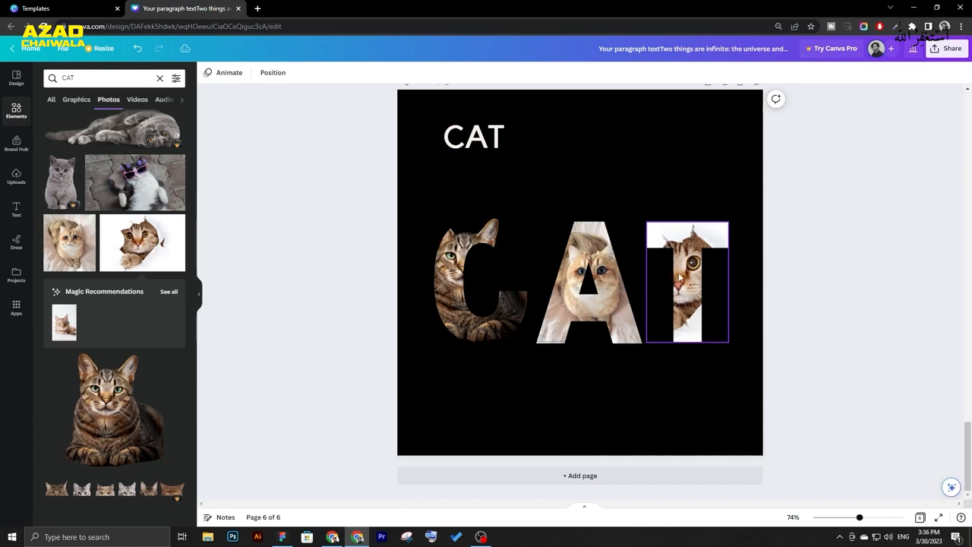
# - Reposition the torn-paper cat photo inside the letter T frame, shifting it slightly left
pyautogui.doubleClick(680, 278)
pyautogui.moveTo(687, 269)
pyautogui.mouseDown()
pyautogui.moveTo(684, 260)
pyautogui.moveTo(712, 257)
pyautogui.moveTo(687, 253)
pyautogui.mouseUp()
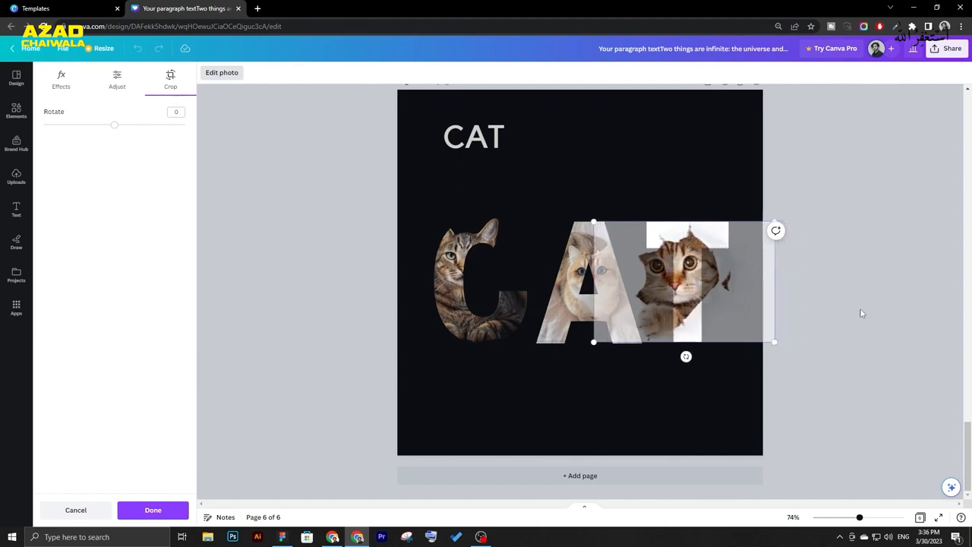
pyautogui.click(861, 313)
# - Change the page background to the light peach from the document colors
pyautogui.click(423, 95)
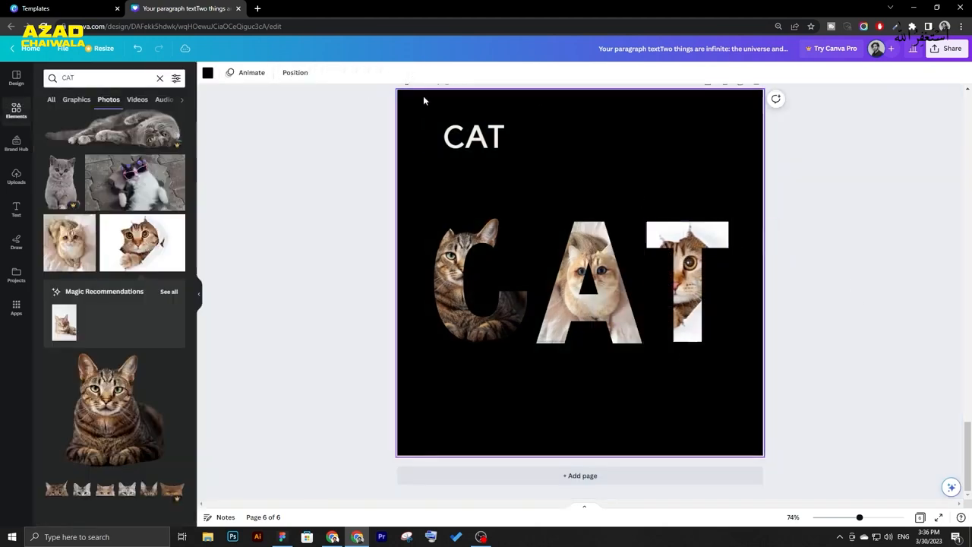
pyautogui.click(208, 72)
pyautogui.click(175, 153)
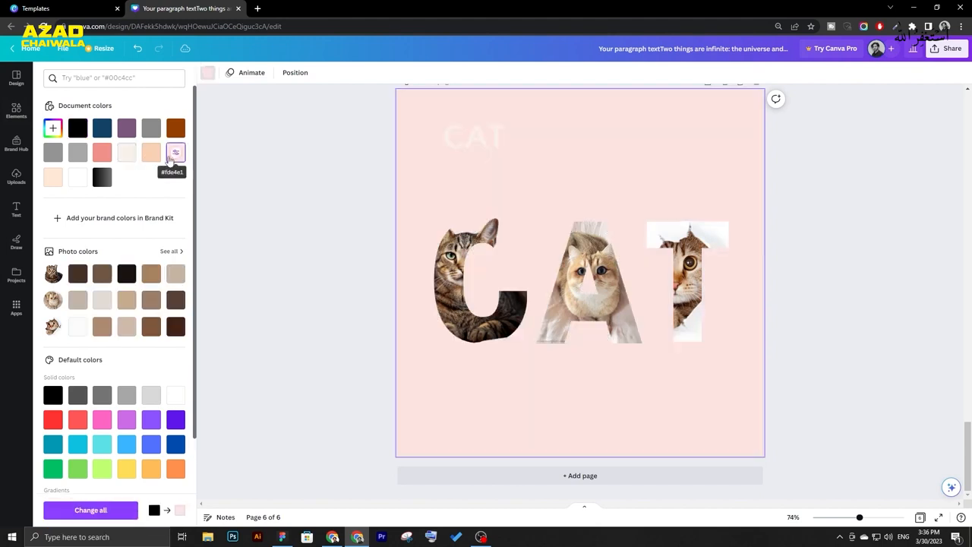
pyautogui.click(332, 202)
# - Try the Fresco filter on the photo in the letter C frame, and set the filter back to None
pyautogui.click(478, 273)
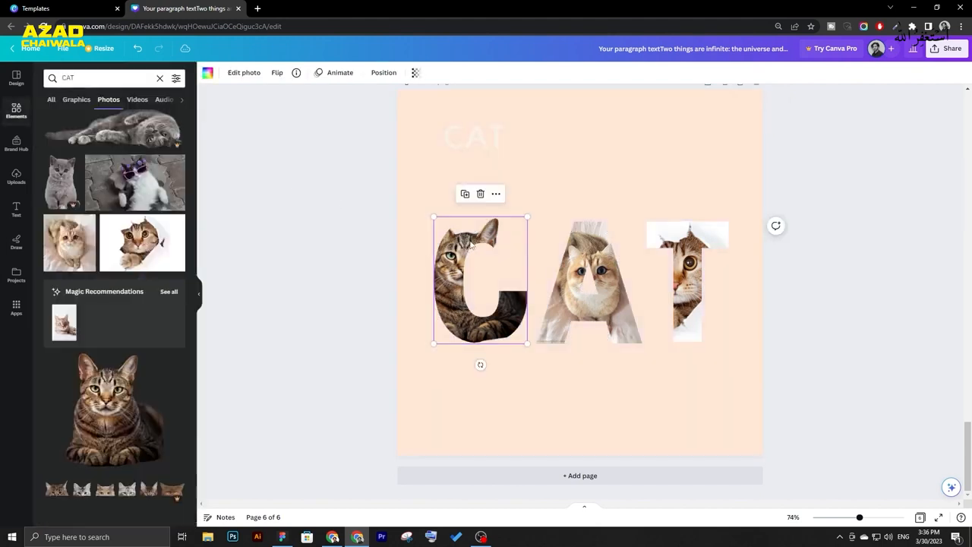
pyautogui.click(617, 251)
pyautogui.click(666, 252)
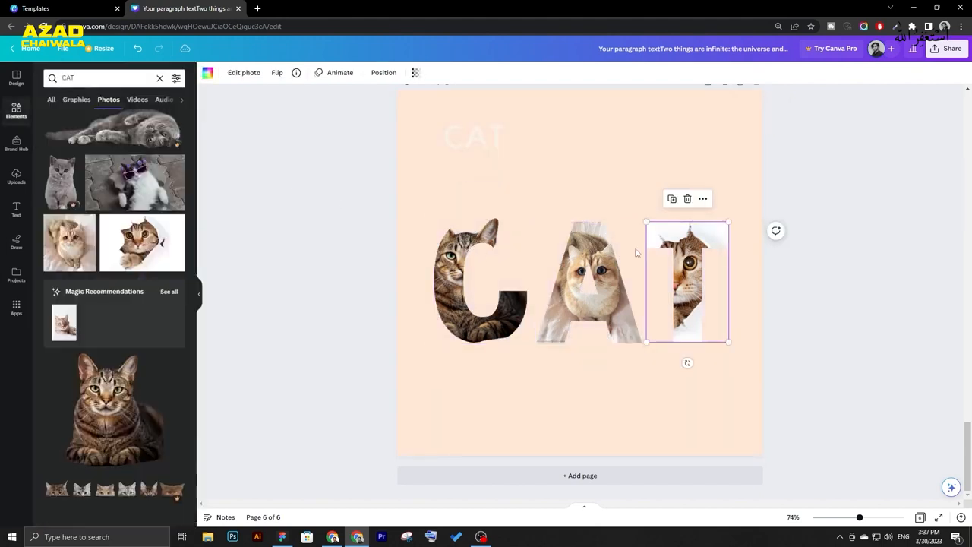
pyautogui.click(469, 251)
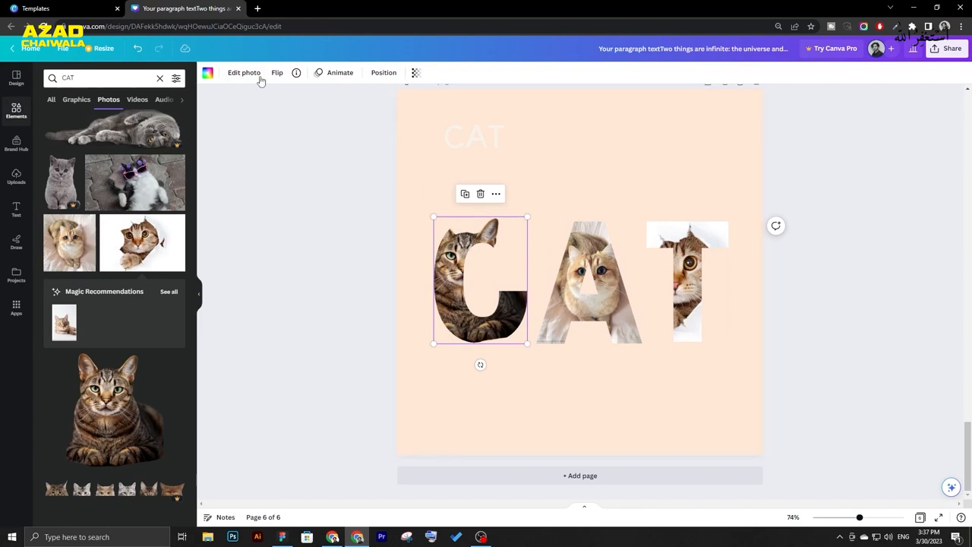
pyautogui.click(237, 74)
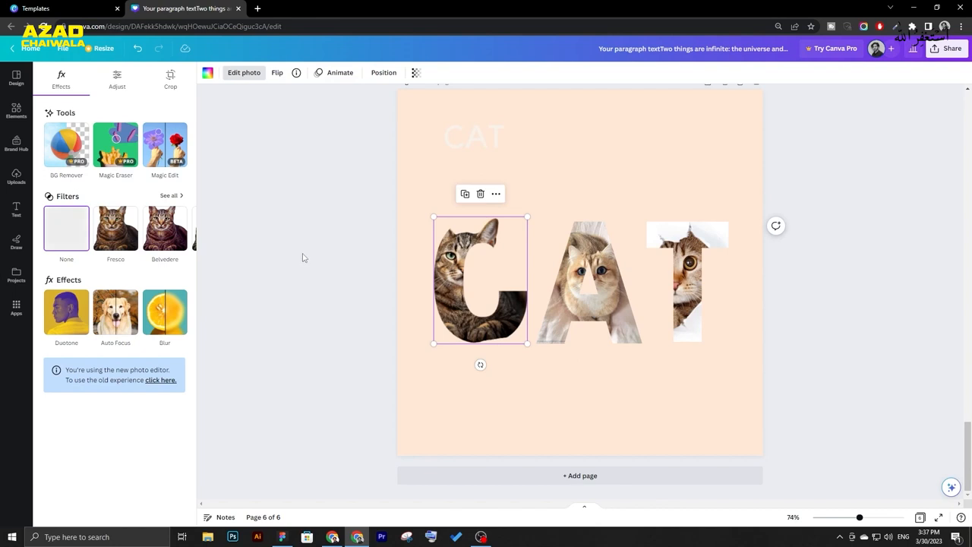
pyautogui.click(114, 236)
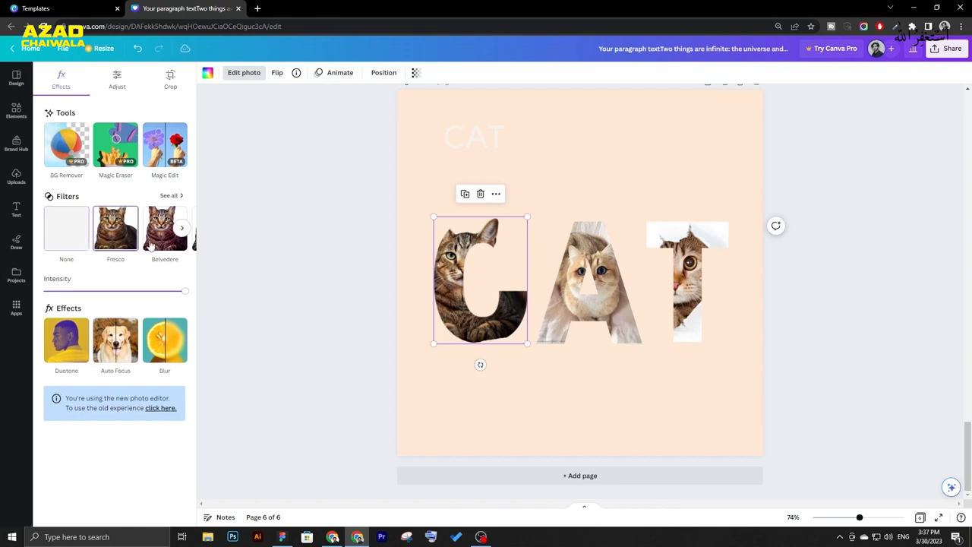
pyautogui.click(75, 234)
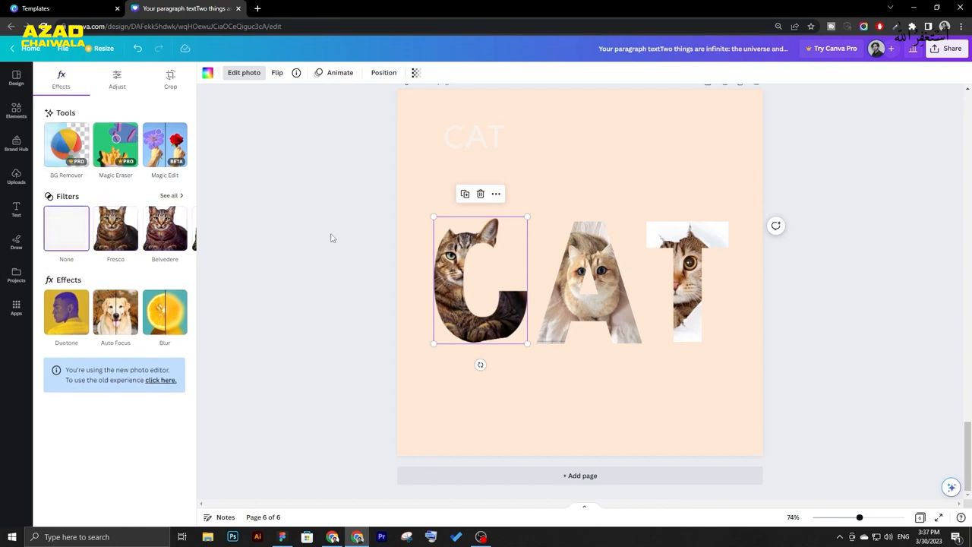
# - Delete the three photo-filled letter frames C, A and T together from the page
pyautogui.click(510, 253)
pyautogui.click(404, 253)
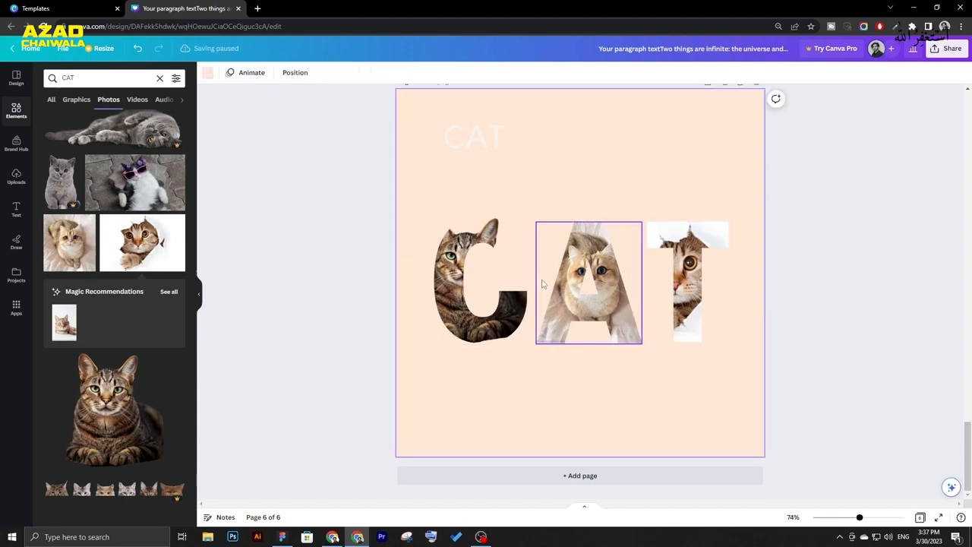
pyautogui.click(503, 265)
pyautogui.click(687, 273)
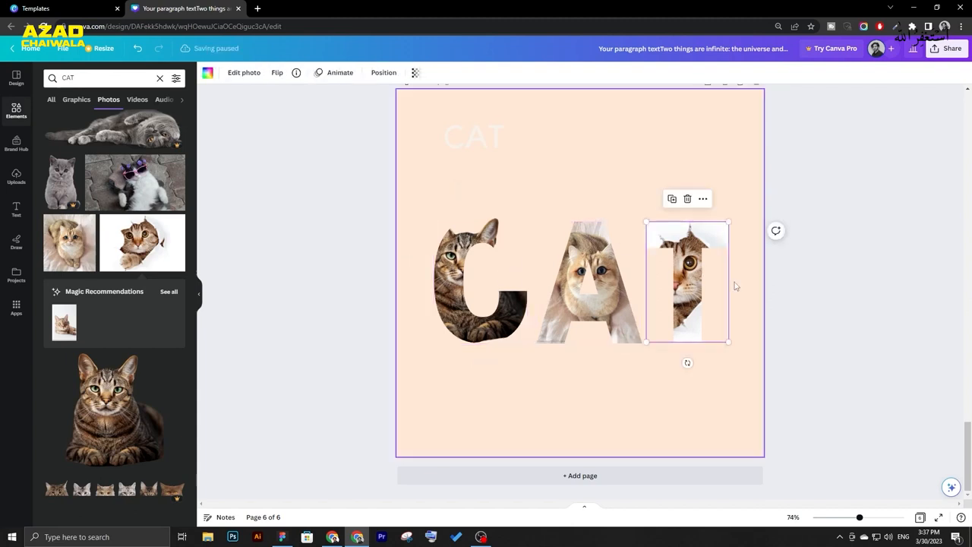
pyautogui.moveTo(748, 282); pyautogui.dragTo(472, 295)
pyautogui.press('Delete')
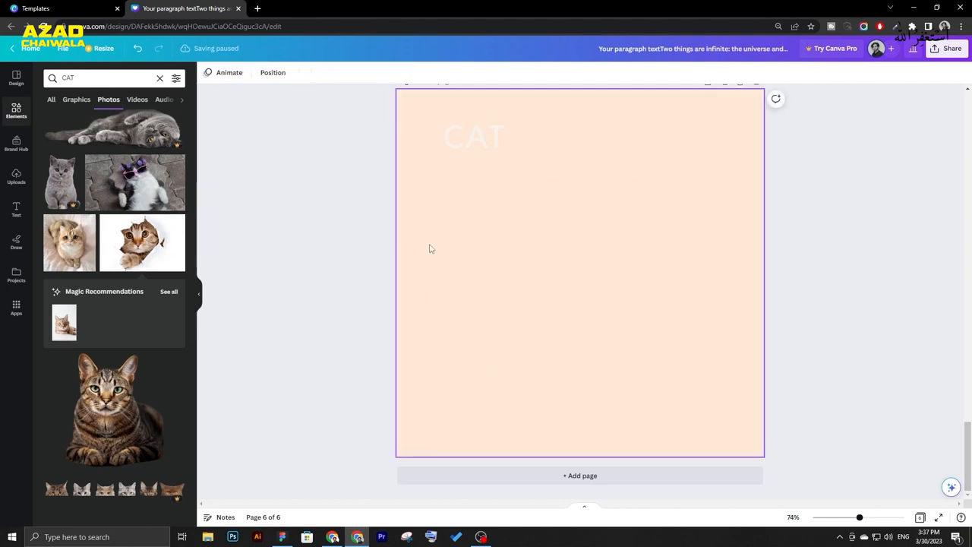
# - Add a new text box to the page with the text "onut"
pyautogui.write('text')
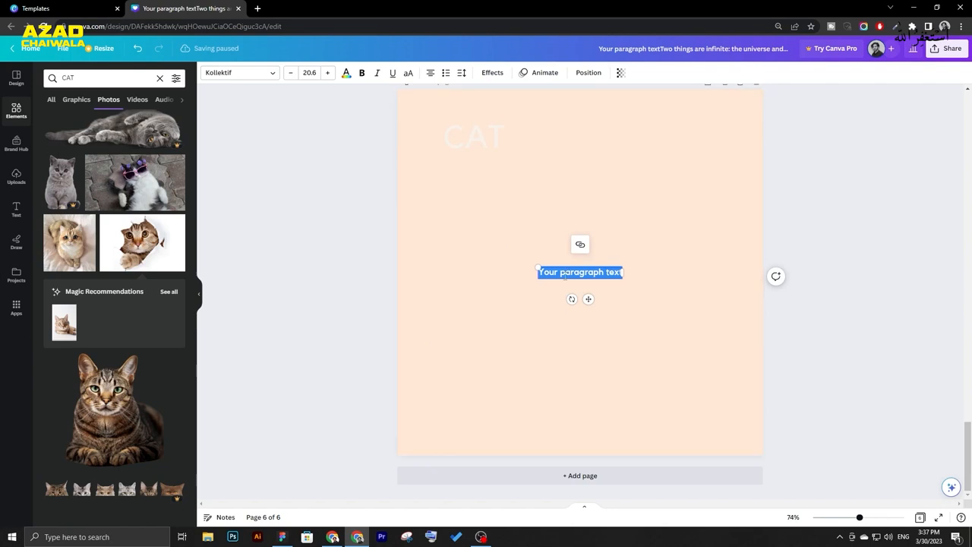
pyautogui.write('oN')
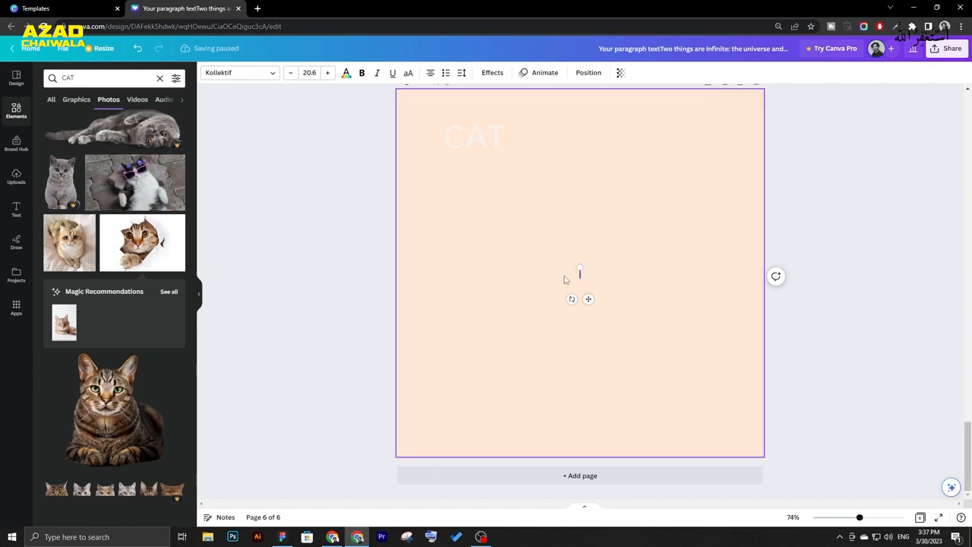
pyautogui.write('U')
pyautogui.press('BackSpace')
pyautogui.press('BackSpace')
pyautogui.write('nus')
pyautogui.press('BackSpace')
pyautogui.press('BackSpace')
pyautogui.press('BackSpace')
pyautogui.press('BackSpace')
pyautogui.write('Cus')
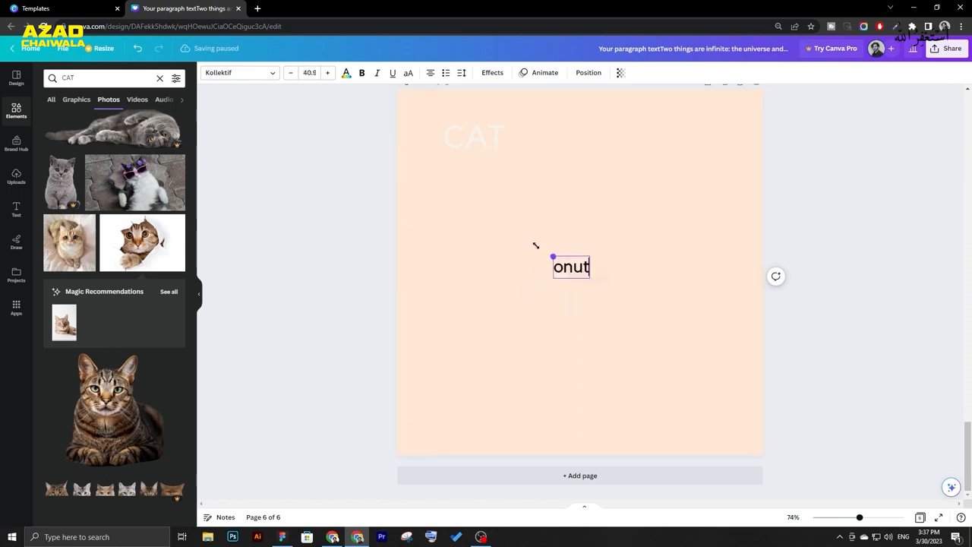
# - Enlarge the "onut" text and move it slightly right of the page center
pyautogui.moveTo(535, 245); pyautogui.dragTo(503, 225)
pyautogui.click(487, 252)
pyautogui.moveTo(541, 252); pyautogui.dragTo(597, 267)
pyautogui.click(352, 265)
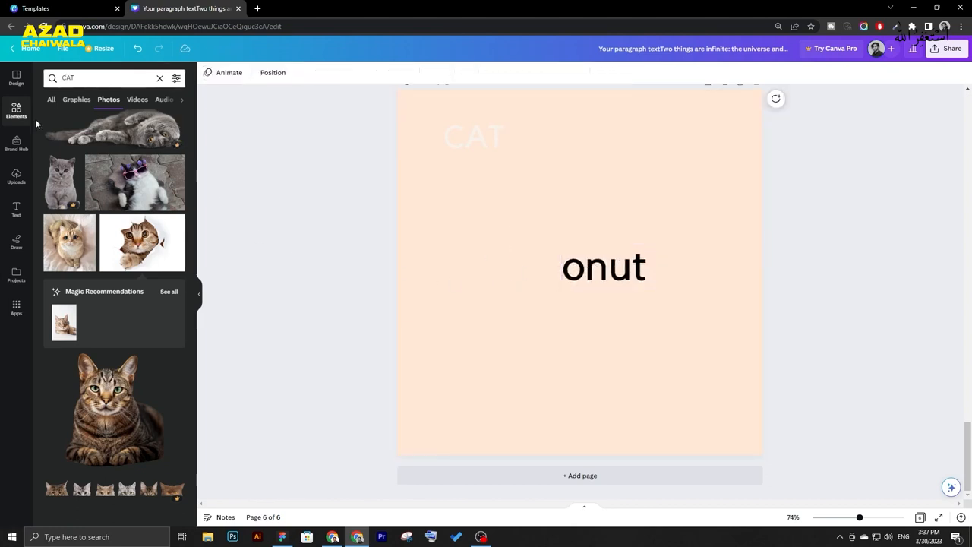
# - Find the letter-shaped frames in the elements library and add the letter D frame to the page
pyautogui.click(23, 111)
pyautogui.scroll(-3, 96, 337)
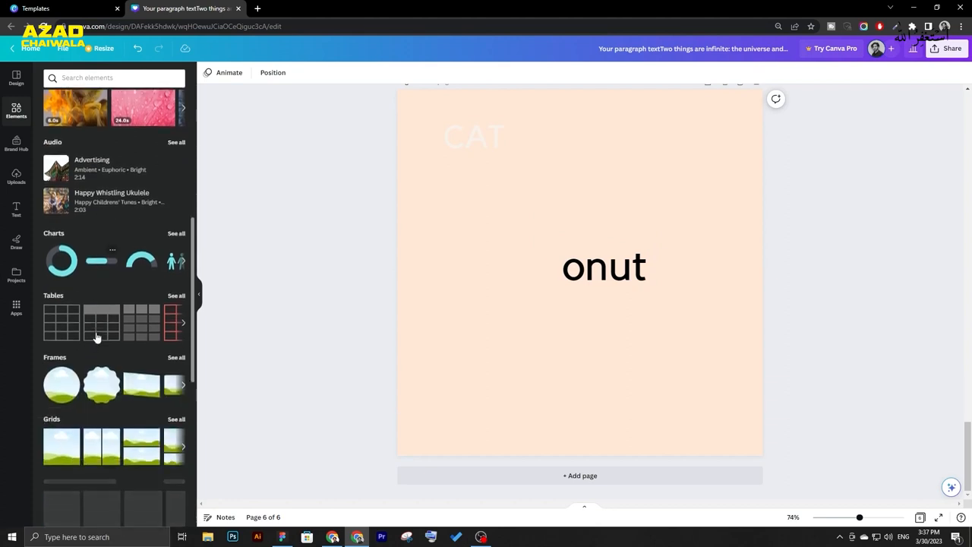
pyautogui.scroll(-2, 96, 338)
pyautogui.click(177, 255)
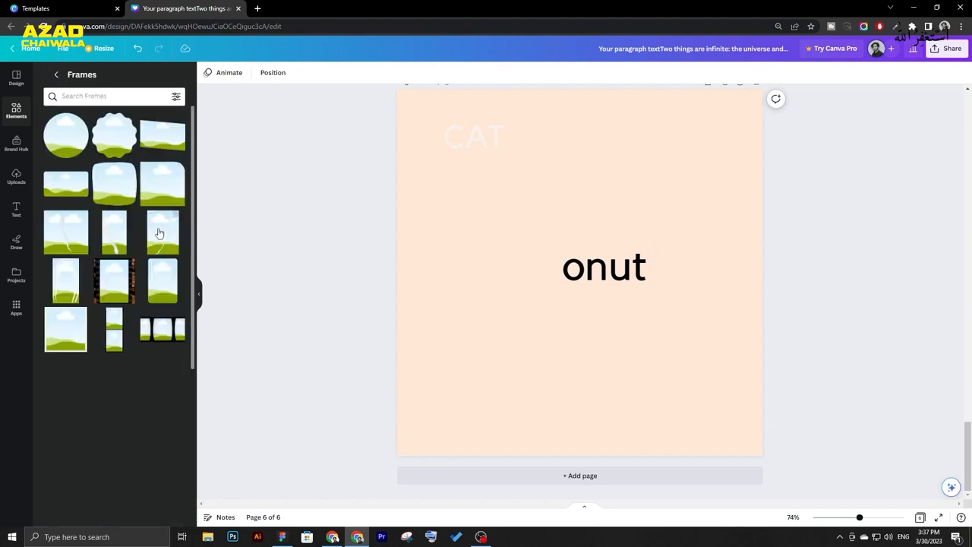
pyautogui.scroll(-10, 118, 426)
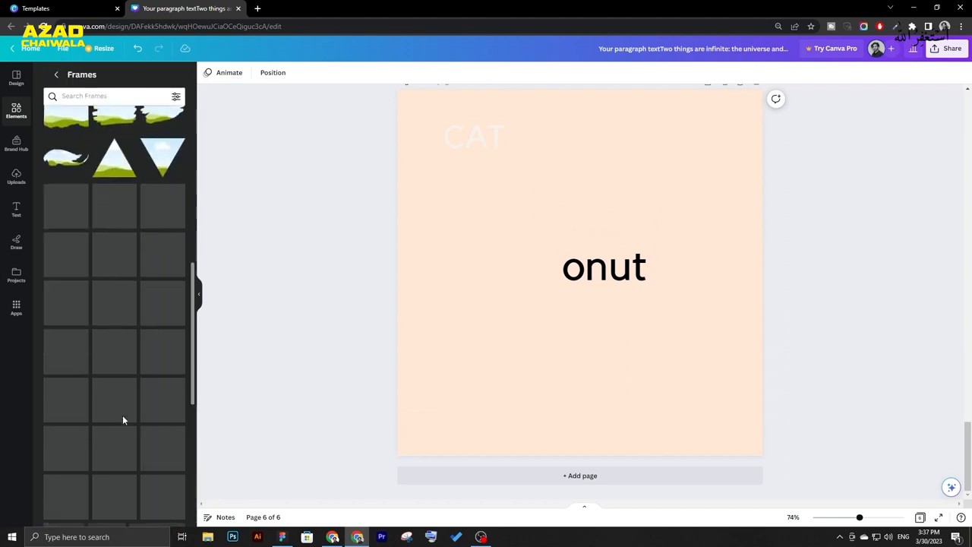
pyautogui.scroll(-5, 117, 357)
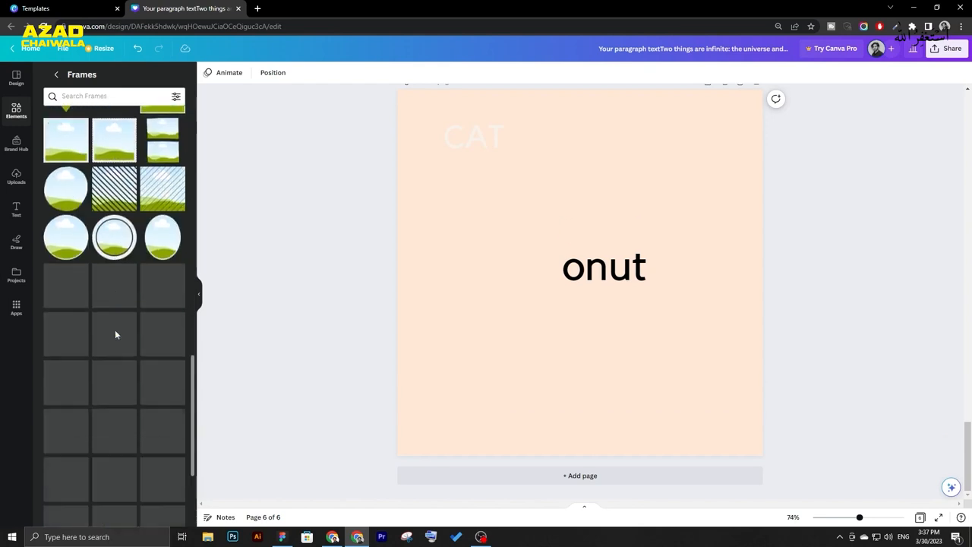
pyautogui.scroll(-2, 117, 331)
pyautogui.click(117, 298)
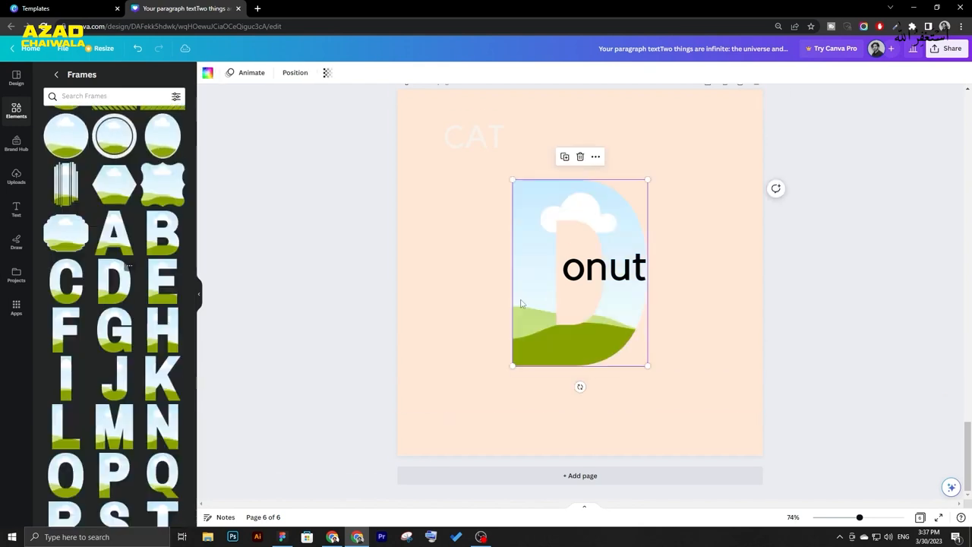
# - Shrink the letter D frame and place it directly before "onut" as the word's capital letter
pyautogui.moveTo(644, 180); pyautogui.dragTo(518, 238)
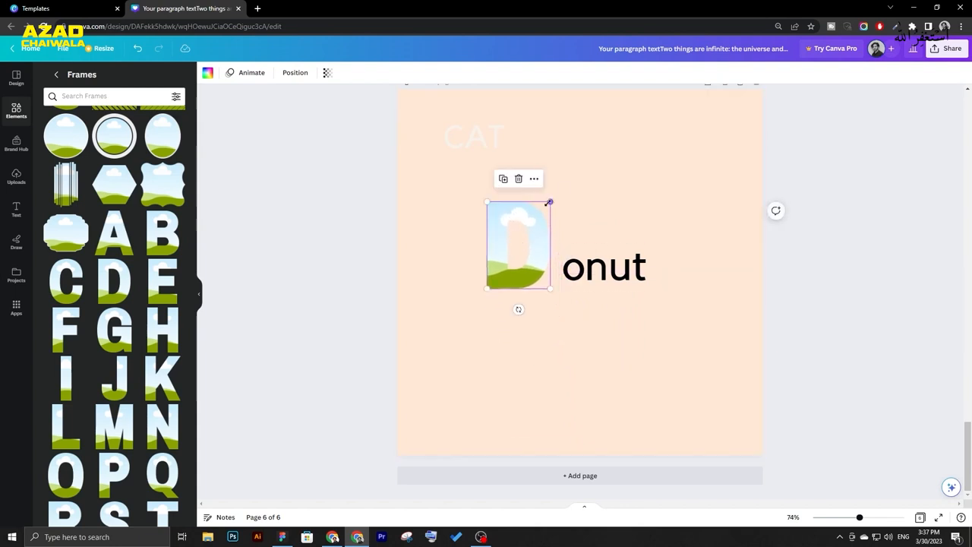
pyautogui.moveTo(549, 203); pyautogui.dragTo(546, 261)
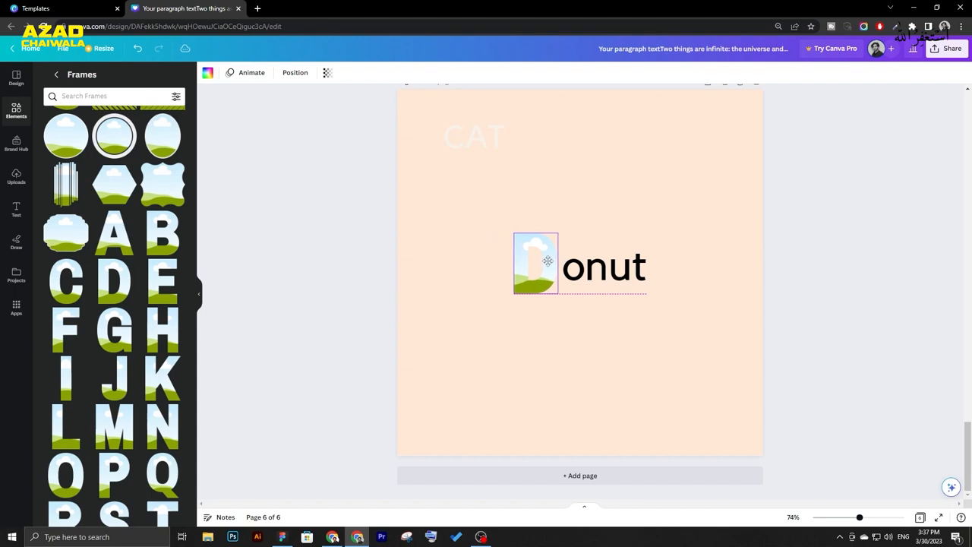
pyautogui.click(859, 282)
# - Search the whole elements library for "donut"
pyautogui.click(84, 97)
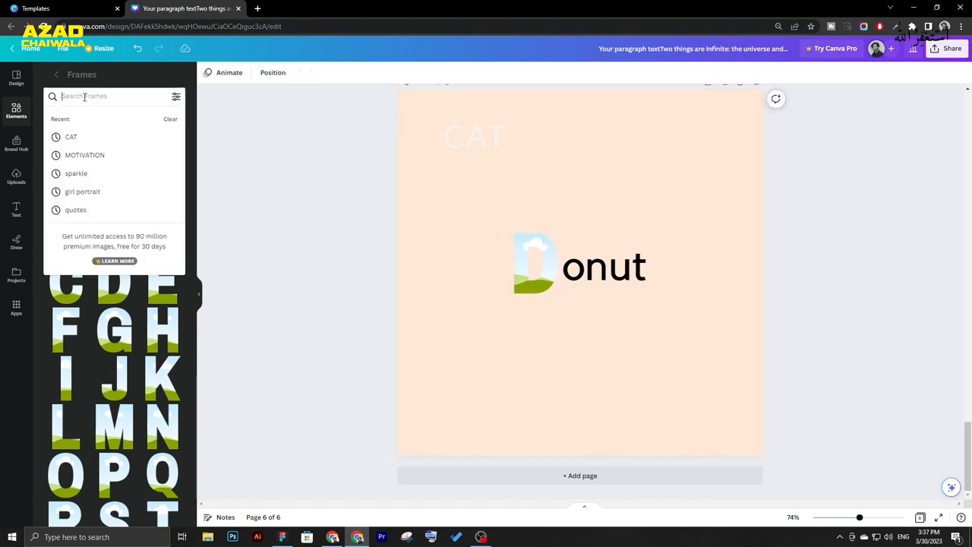
pyautogui.click(19, 122)
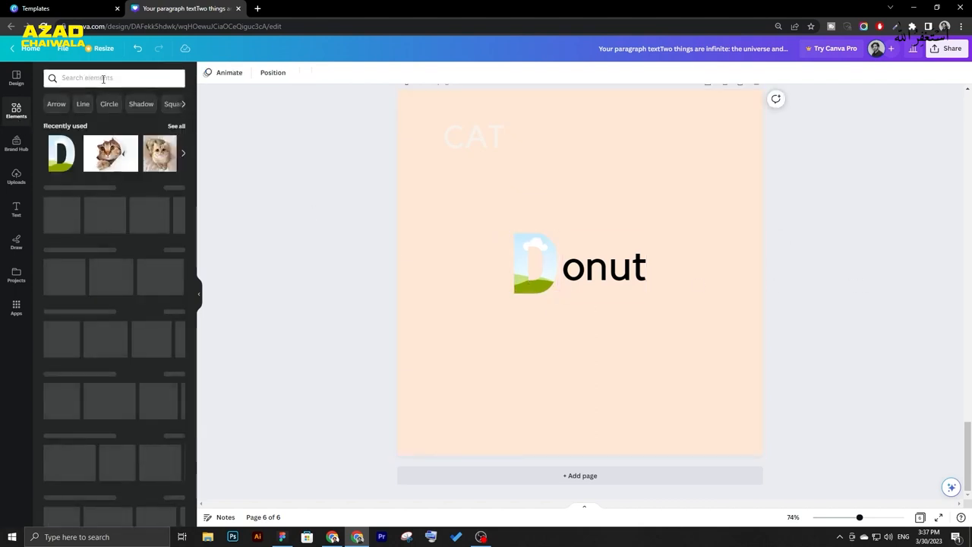
pyautogui.click(102, 76)
pyautogui.write('donut')
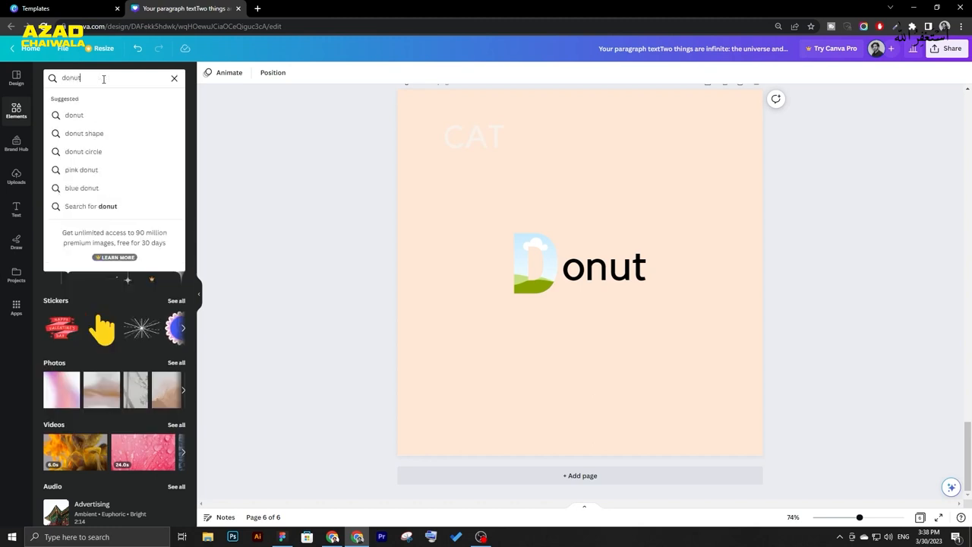
pyautogui.press('Return')
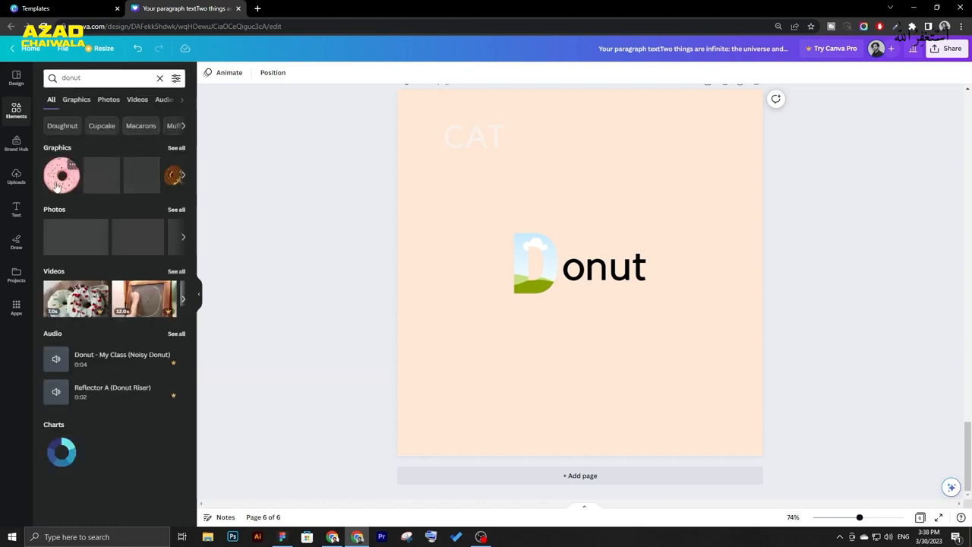
# - Try the pale pink sprinkled donut graphic as the fill of the letter D frame, and undo it
pyautogui.moveTo(56, 186); pyautogui.dragTo(529, 254)
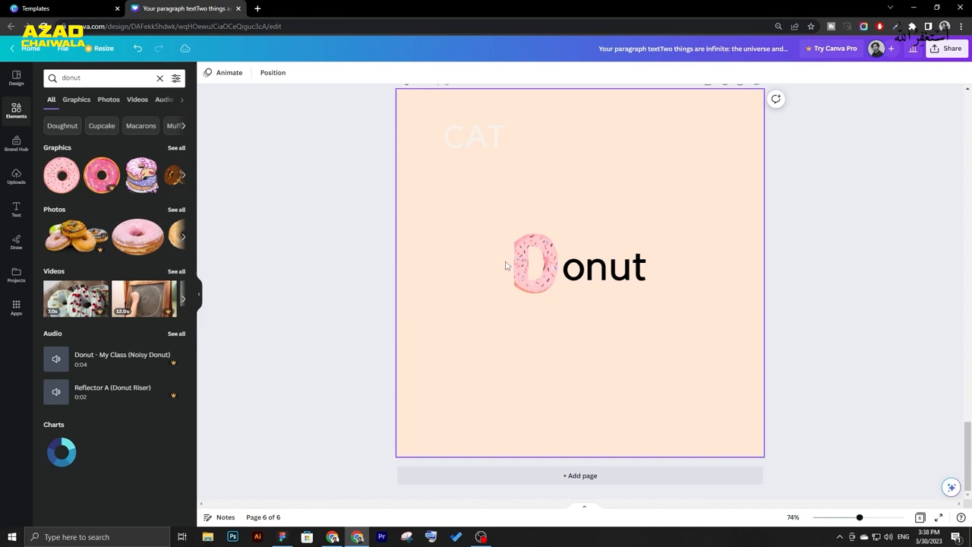
pyautogui.hotkey('ctrl', 'z')
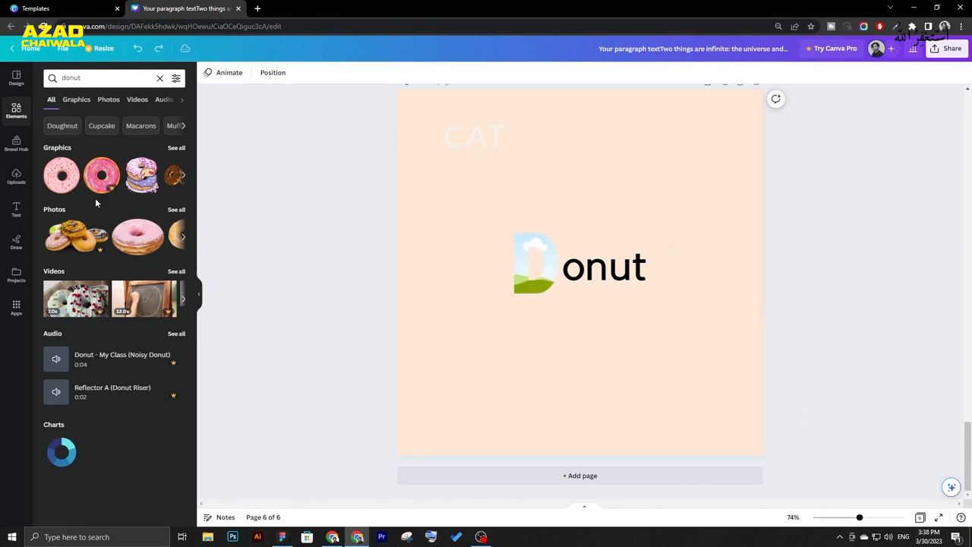
# - Fill the letter D frame with the photo of assorted glazed and chocolate donuts on a dark wooden surface
pyautogui.click(73, 103)
pyautogui.click(105, 100)
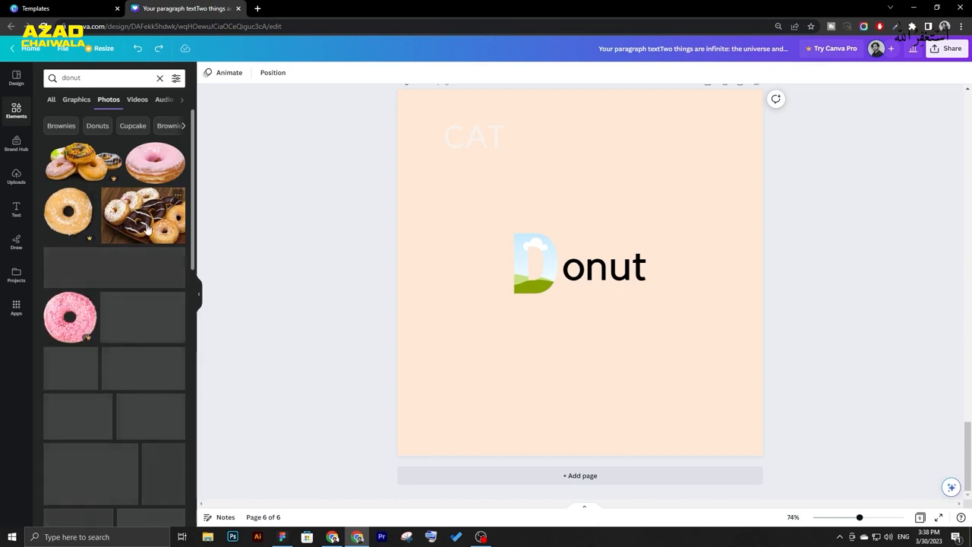
pyautogui.moveTo(117, 229); pyautogui.dragTo(525, 253)
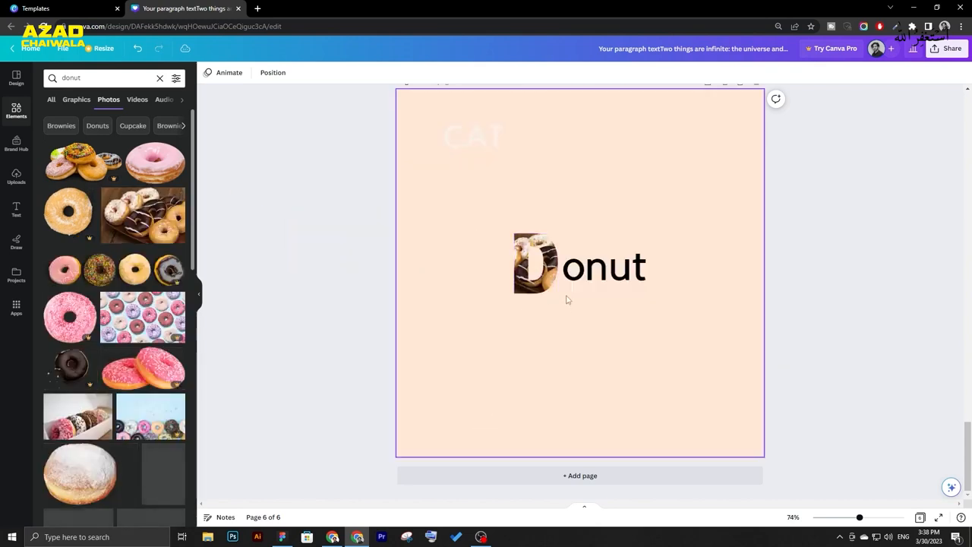
# - Enlarge the D frame and "onut" together until the text size is 158, and center the word on the page
pyautogui.scroll(2, 566, 296)
pyautogui.scroll(-3, 564, 292)
pyautogui.click(549, 287)
pyautogui.keyDown('shift'); pyautogui.click(583, 303); pyautogui.keyUp('shift')
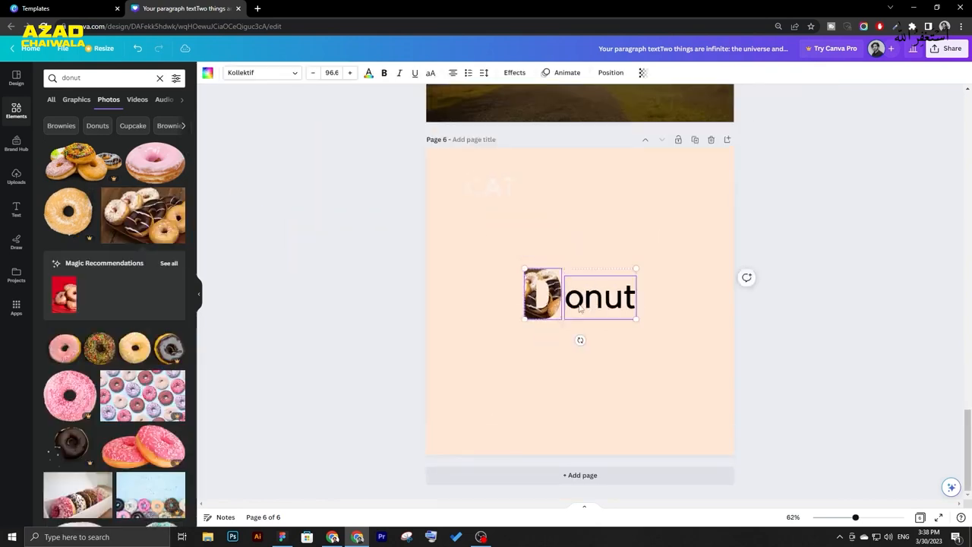
pyautogui.moveTo(635, 319); pyautogui.dragTo(609, 312)
pyautogui.moveTo(651, 338)
pyautogui.mouseDown()
pyautogui.moveTo(673, 348)
pyautogui.moveTo(633, 340)
pyautogui.mouseUp()
pyautogui.click(629, 371)
# - Change the font of "onut" to Kaushan Script and move the text closer to the letter D
pyautogui.click(615, 319)
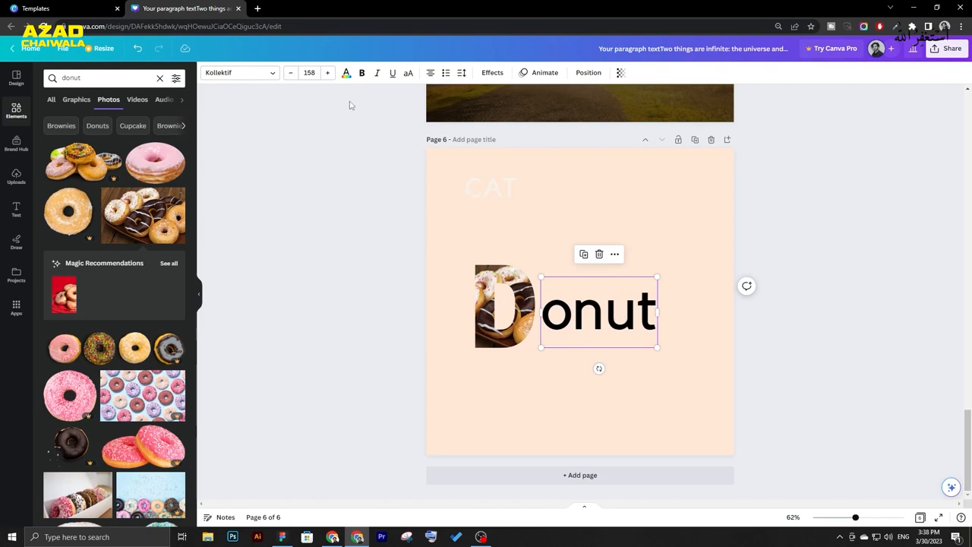
pyautogui.click(228, 73)
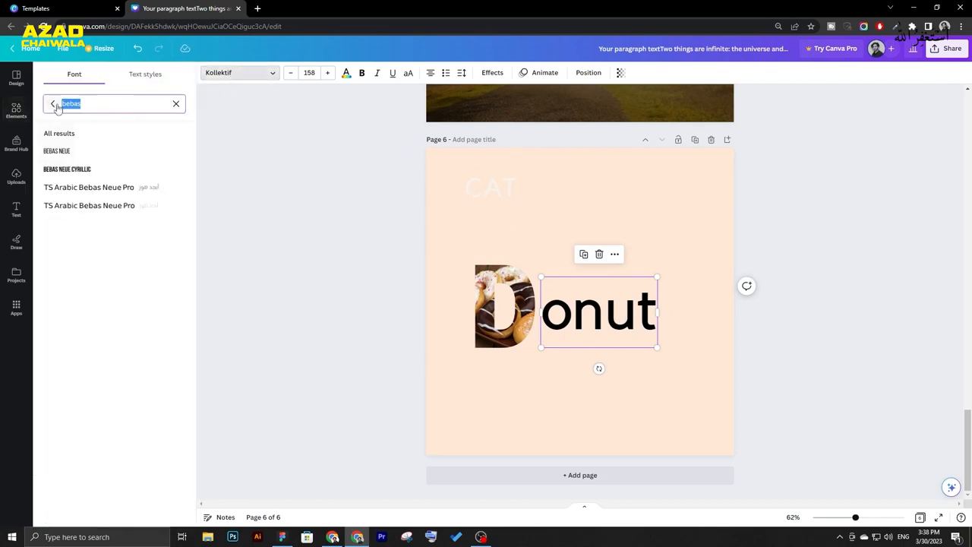
pyautogui.write('script')
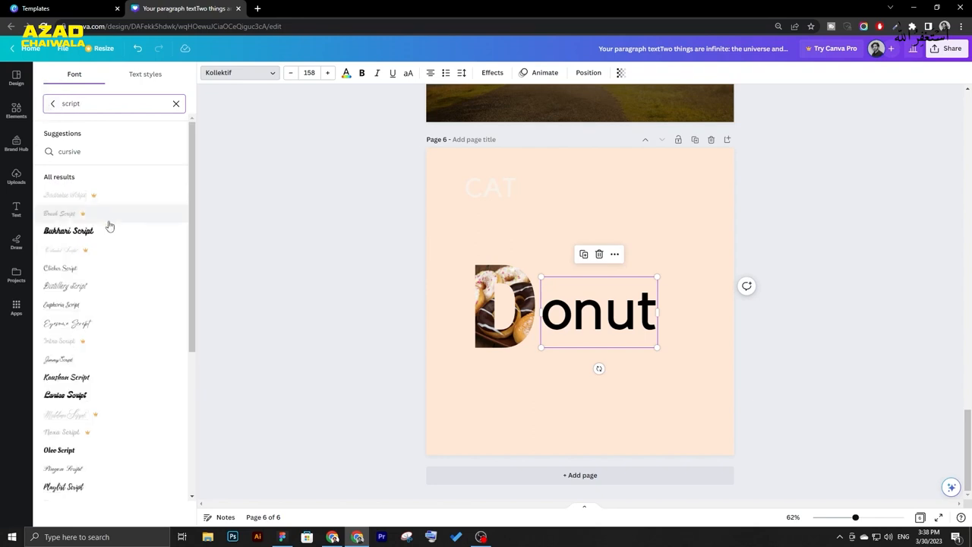
pyautogui.scroll(-2, 86, 230)
pyautogui.click(87, 273)
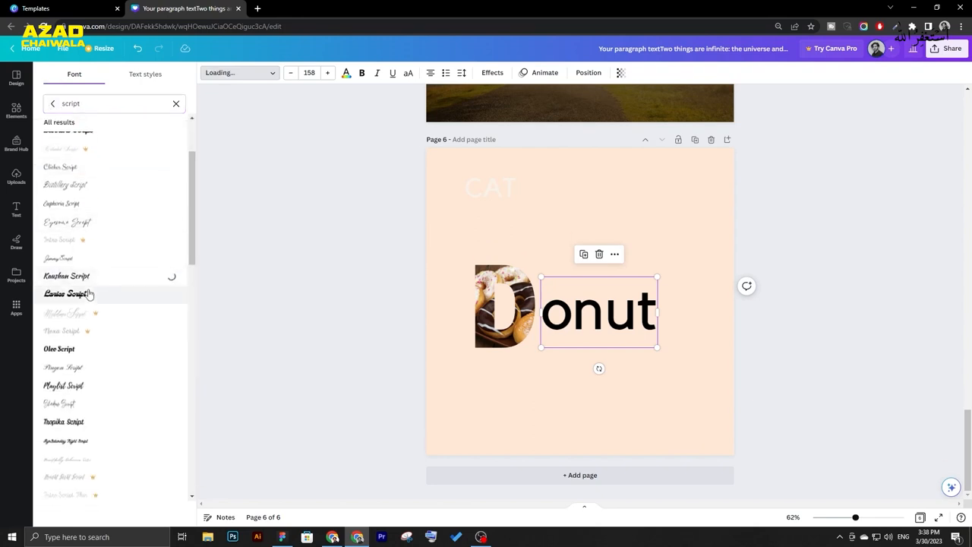
pyautogui.scroll(-1, 88, 296)
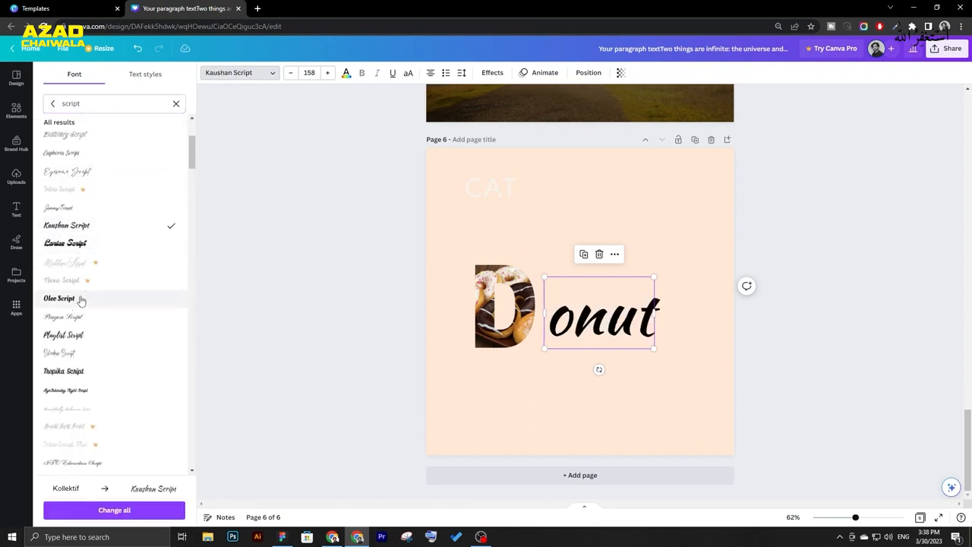
pyautogui.click(380, 334)
pyautogui.moveTo(629, 324); pyautogui.dragTo(620, 323)
pyautogui.click(356, 311)
# - Delete the faint leftover CAT text and move the whole Donut lettering up into the upper part of the page
pyautogui.click(473, 199)
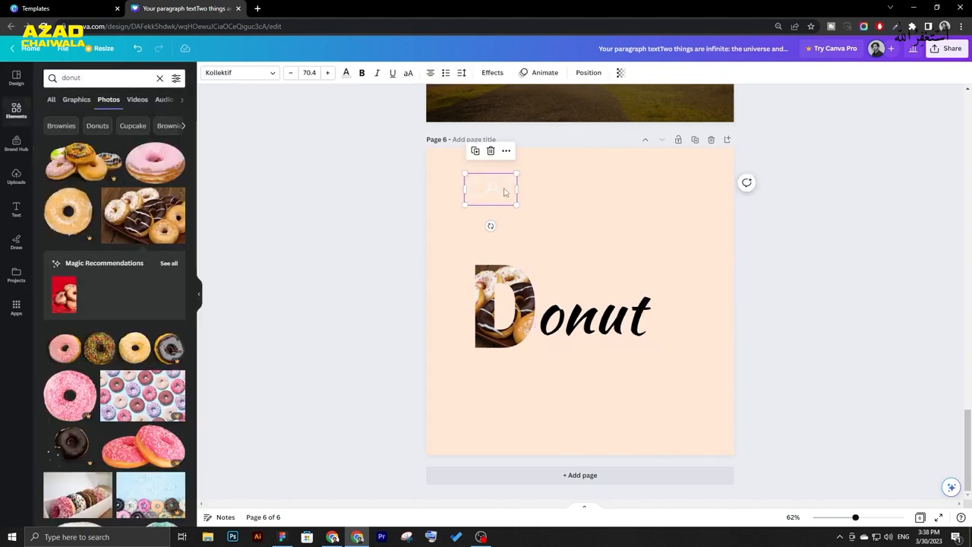
pyautogui.click(490, 223)
pyautogui.click(521, 292)
pyautogui.keyDown('shift'); pyautogui.click(543, 317); pyautogui.keyUp('shift')
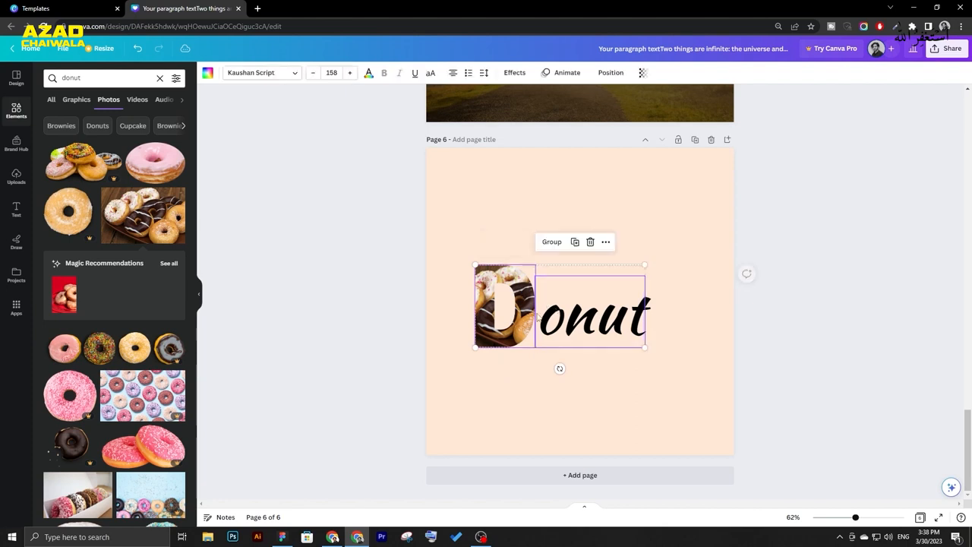
pyautogui.moveTo(543, 317); pyautogui.dragTo(530, 247)
pyautogui.click(547, 298)
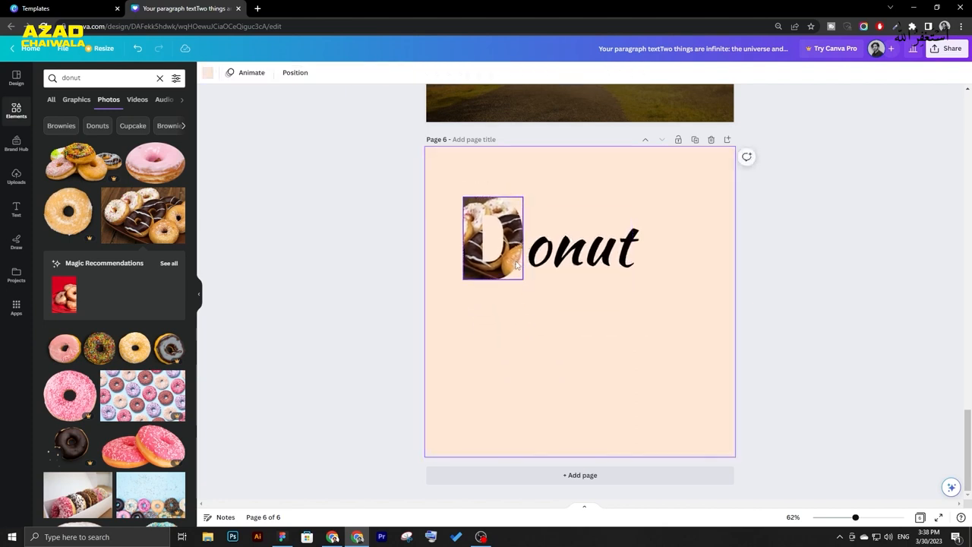
# - Recolor the "onut" text with the medium-dark brown taken from the donut photo's colors
pyautogui.click(514, 258)
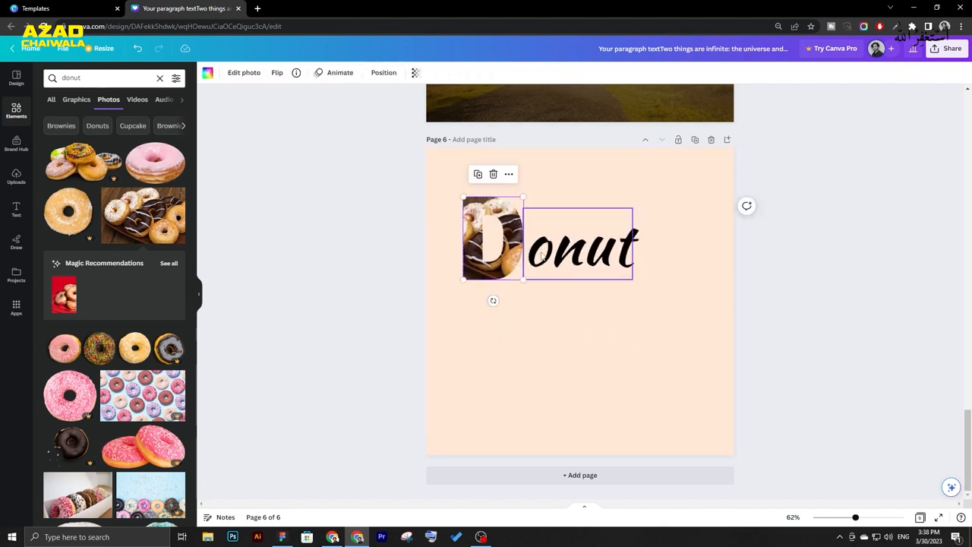
pyautogui.click(582, 267)
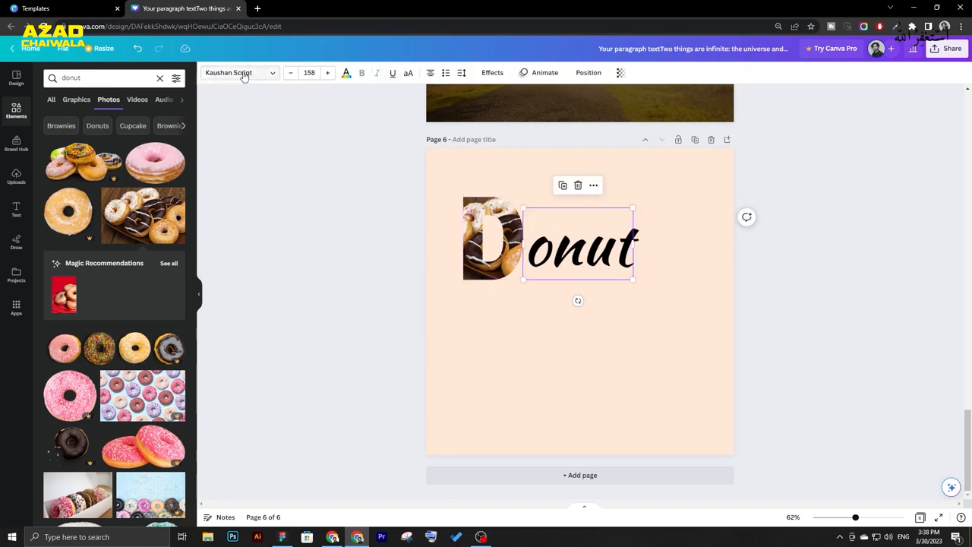
pyautogui.click(347, 75)
pyautogui.click(176, 132)
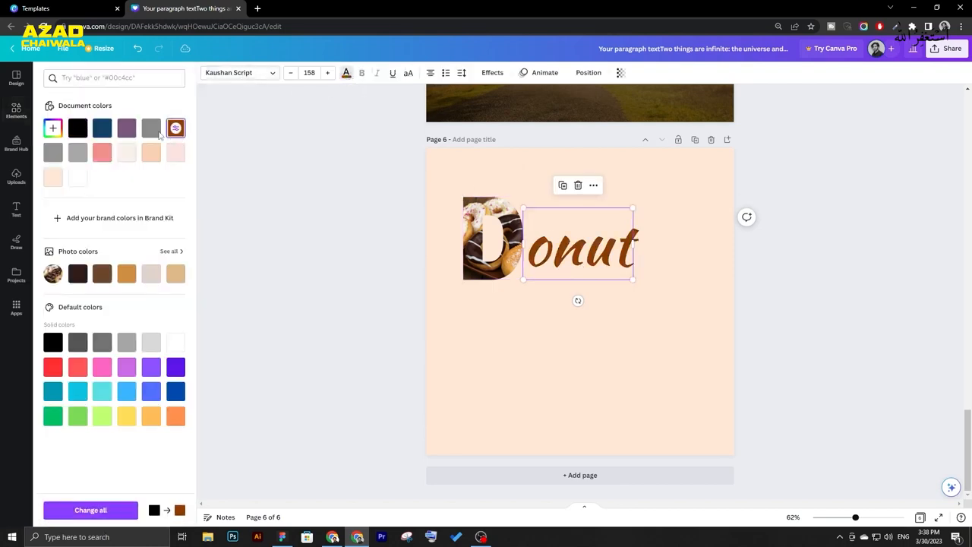
pyautogui.click(319, 242)
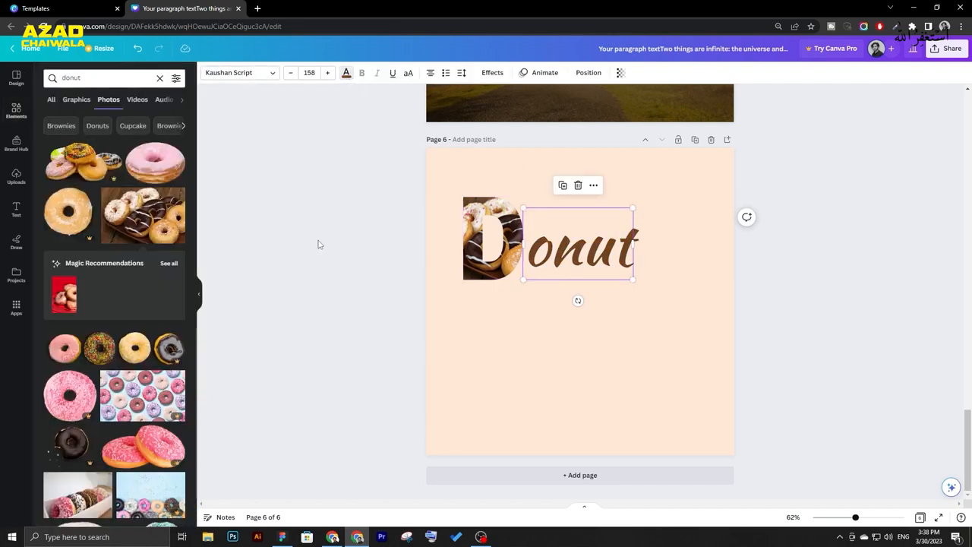
# - Nudge "onut" down, enlarge it to font size 191 and fit it snugly against the letter D
pyautogui.click(609, 262)
pyautogui.hotkey('shift', 'Down')
pyautogui.hotkey('shift', 'Down')
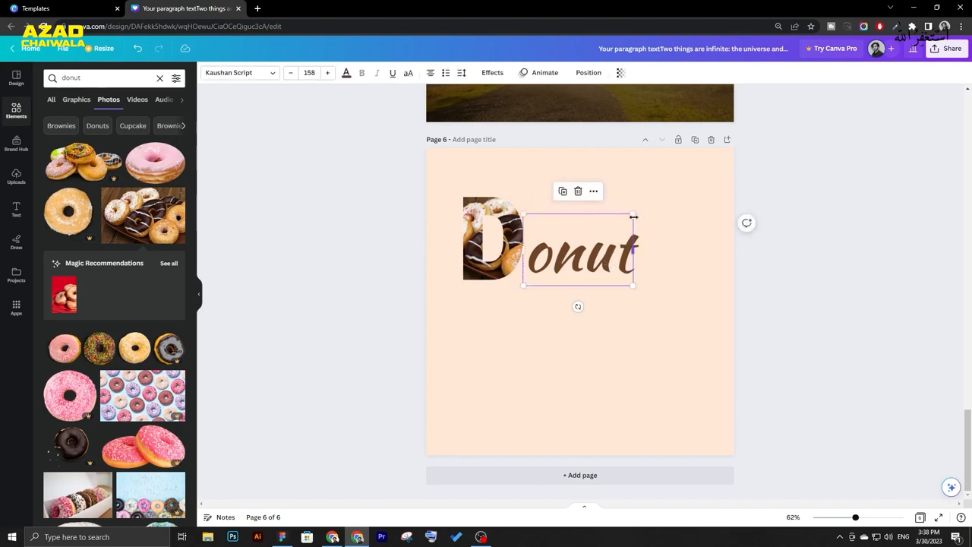
pyautogui.moveTo(634, 217); pyautogui.dragTo(651, 203)
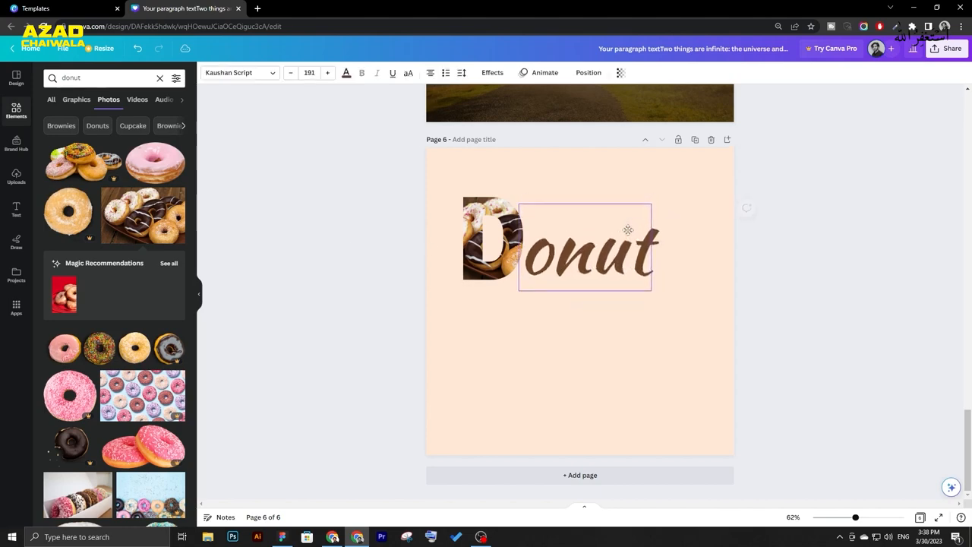
pyautogui.click(341, 256)
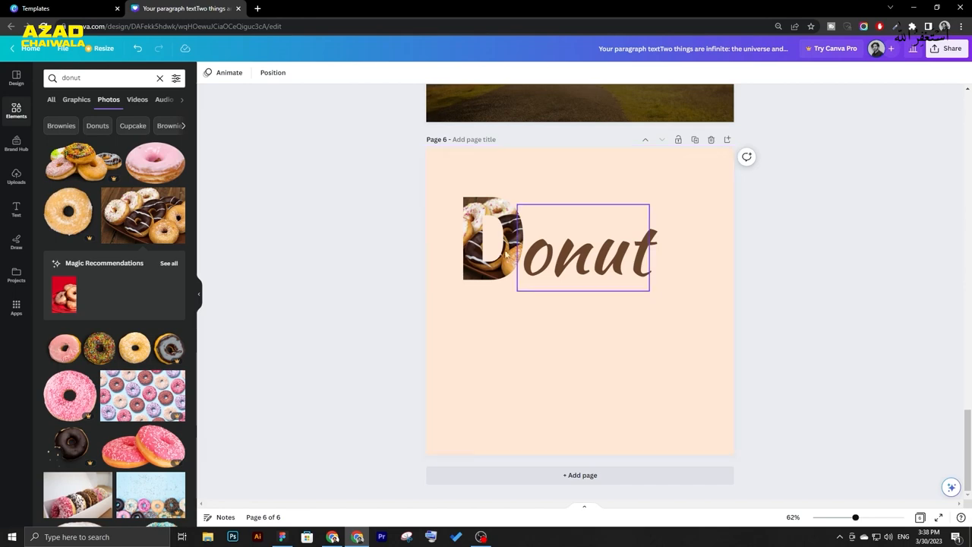